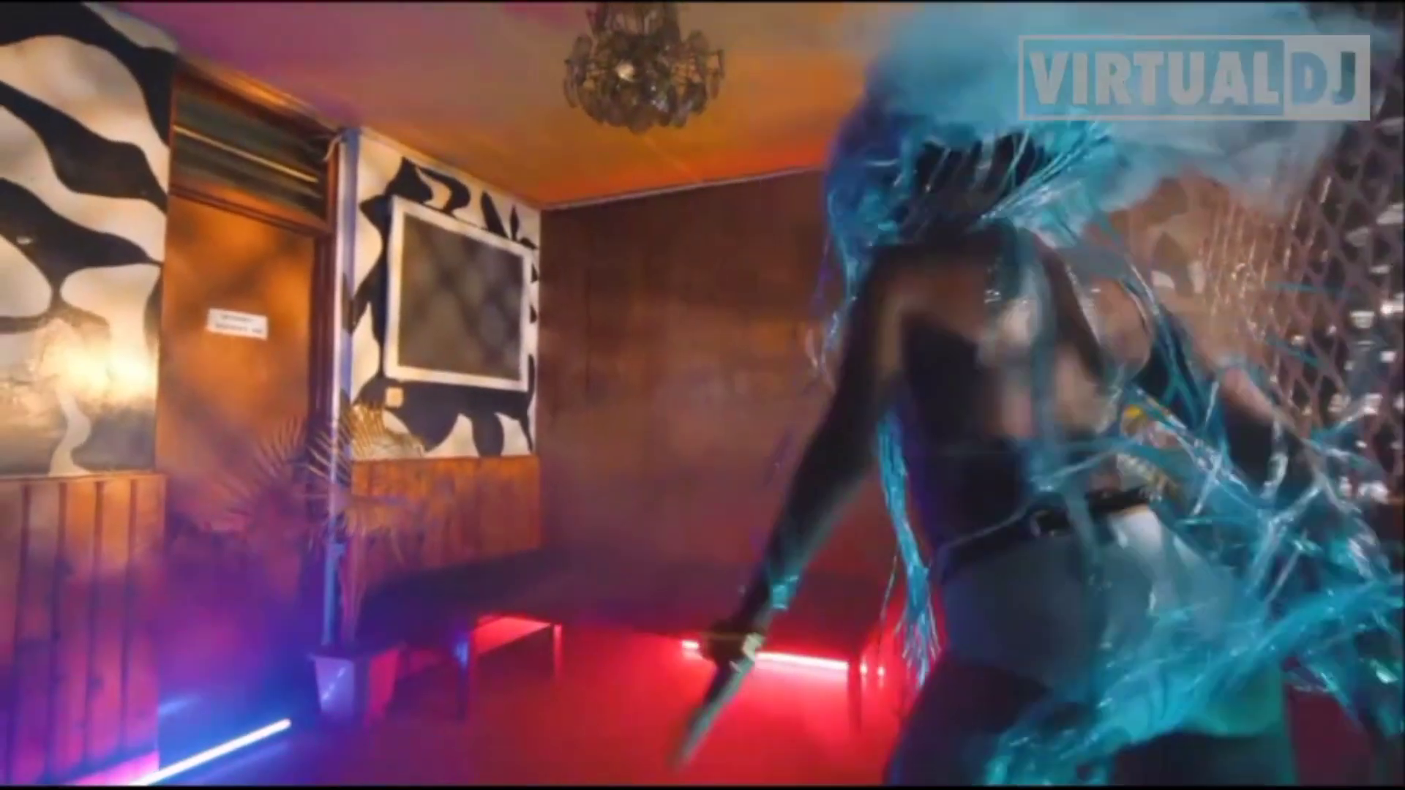
# Step: Shrink the full-screen video output into a floating window over the mixer
pyautogui.doubleClick(657, 396)
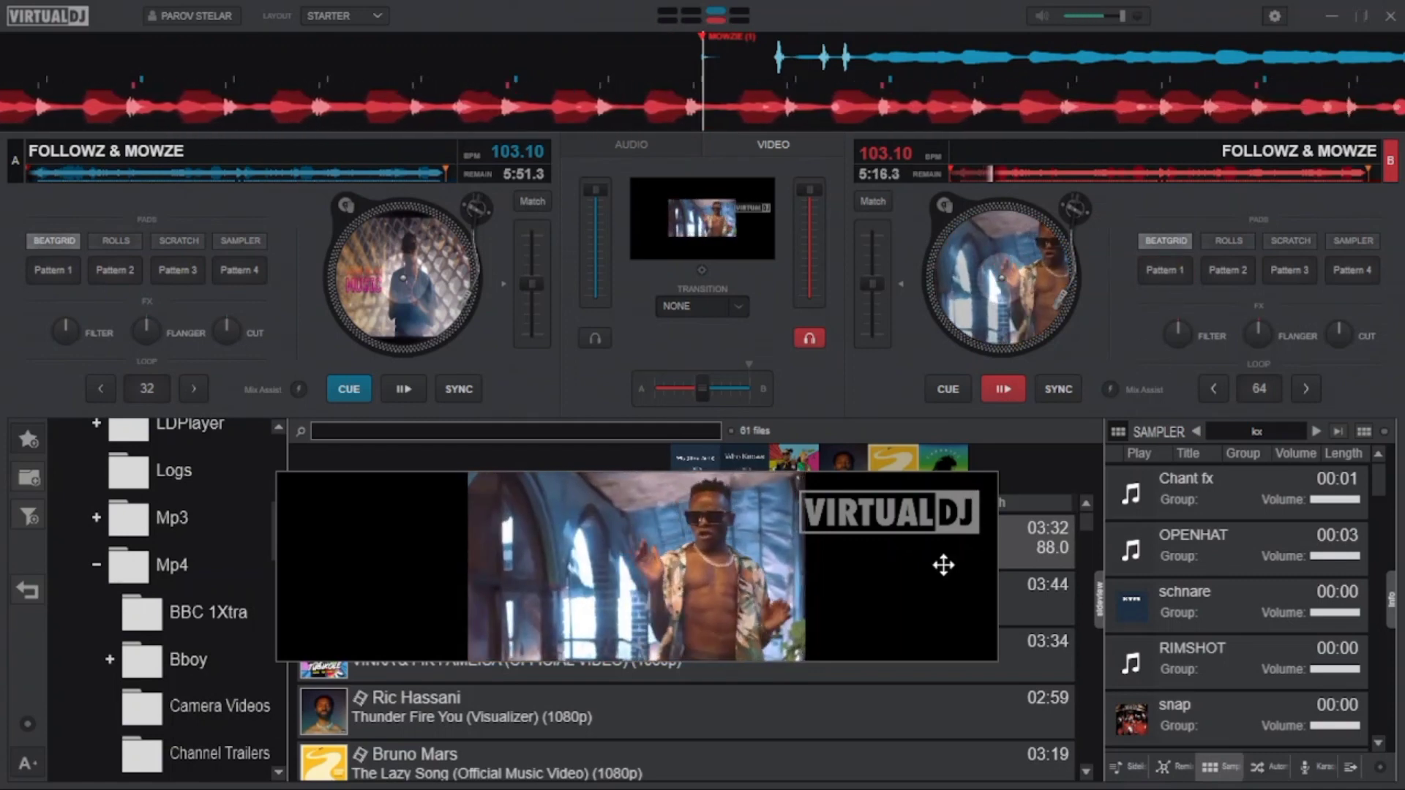
# Step: Enlarge the floating video window and open the settings, glancing at Mapping before returning to Options
pyautogui.moveTo(878, 662); pyautogui.dragTo(894, 768)
pyautogui.moveTo(853, 586); pyautogui.dragTo(903, 571)
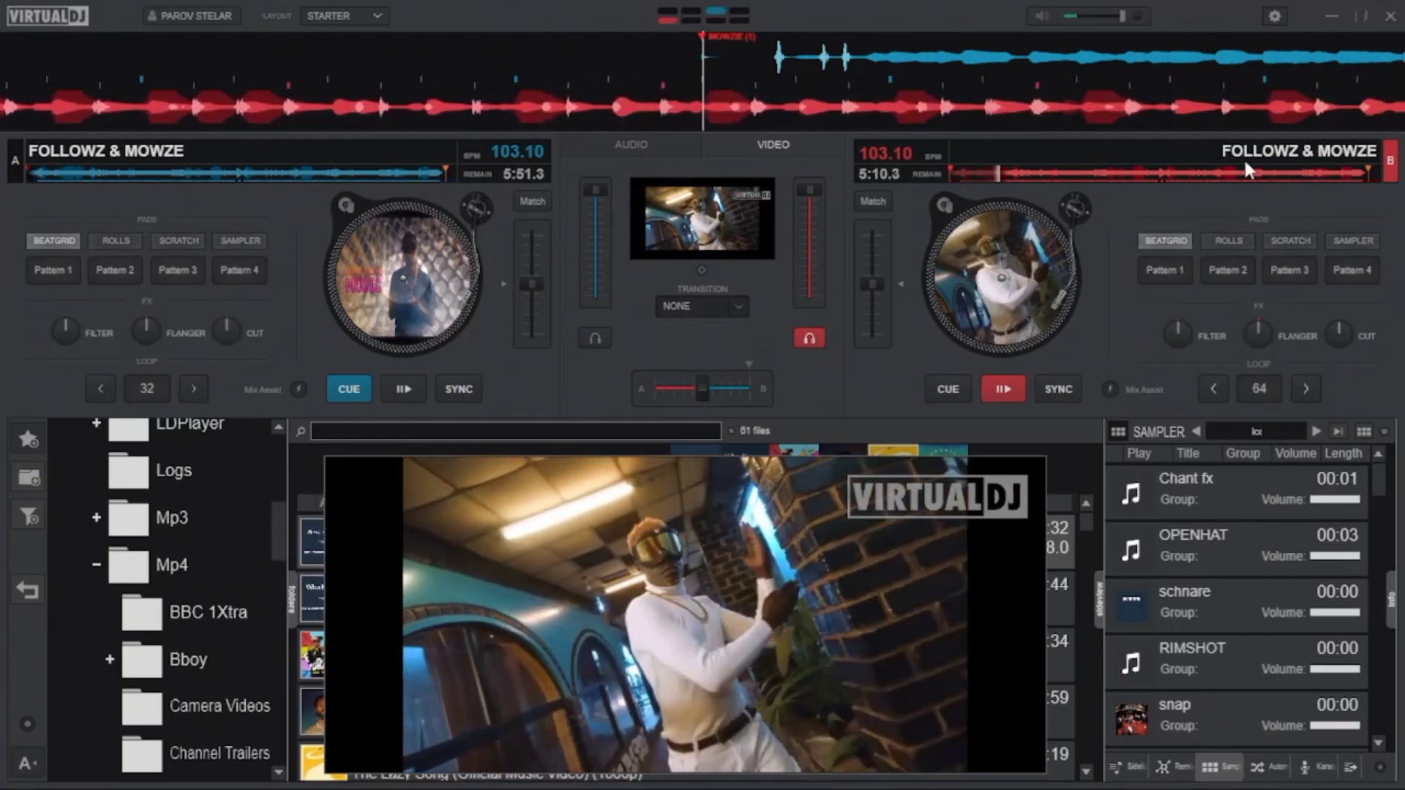
pyautogui.click(1274, 16)
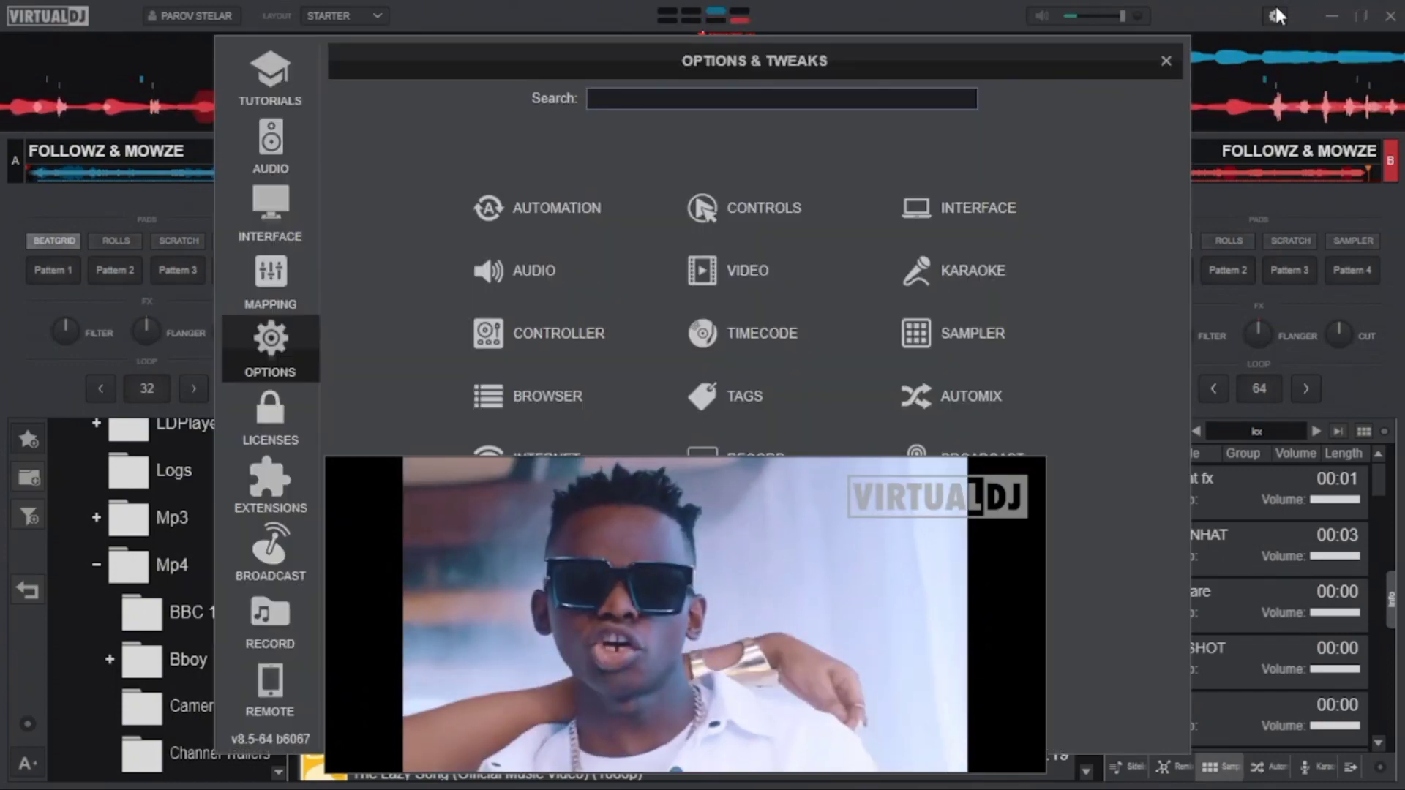
pyautogui.click(269, 297)
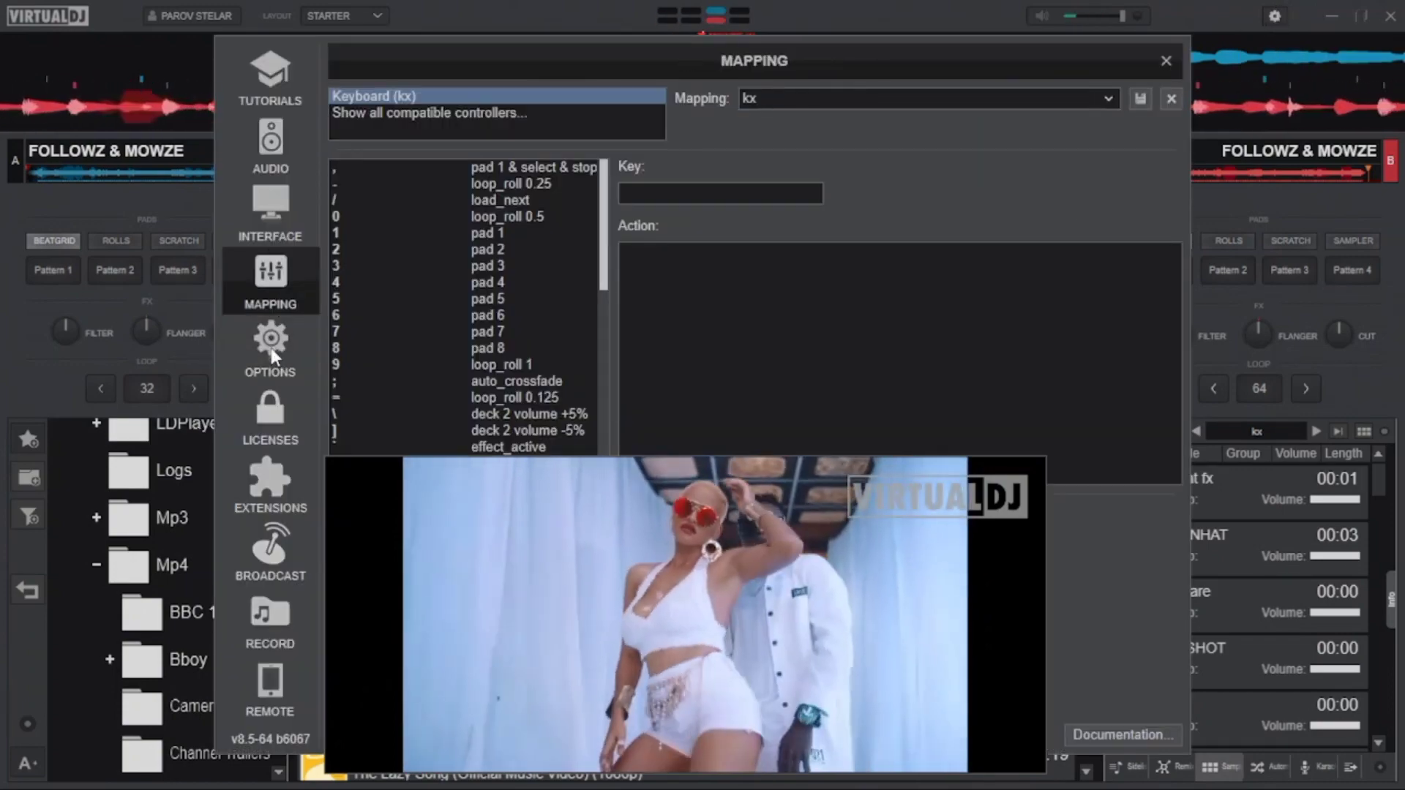
pyautogui.click(272, 355)
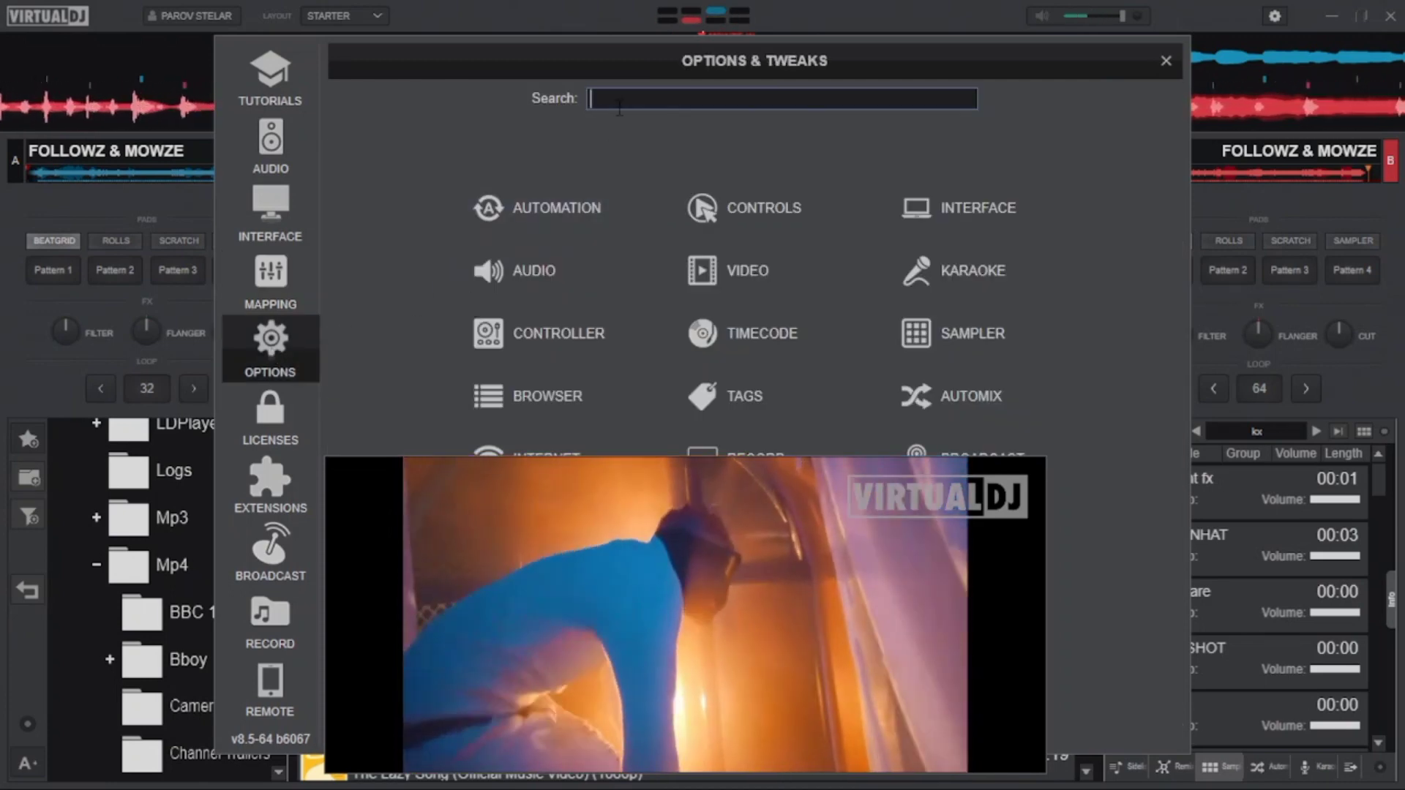
# Step: Filter Options to the VIDEO LOGO settings and move the video preview up beneath them
pyautogui.write('VID')
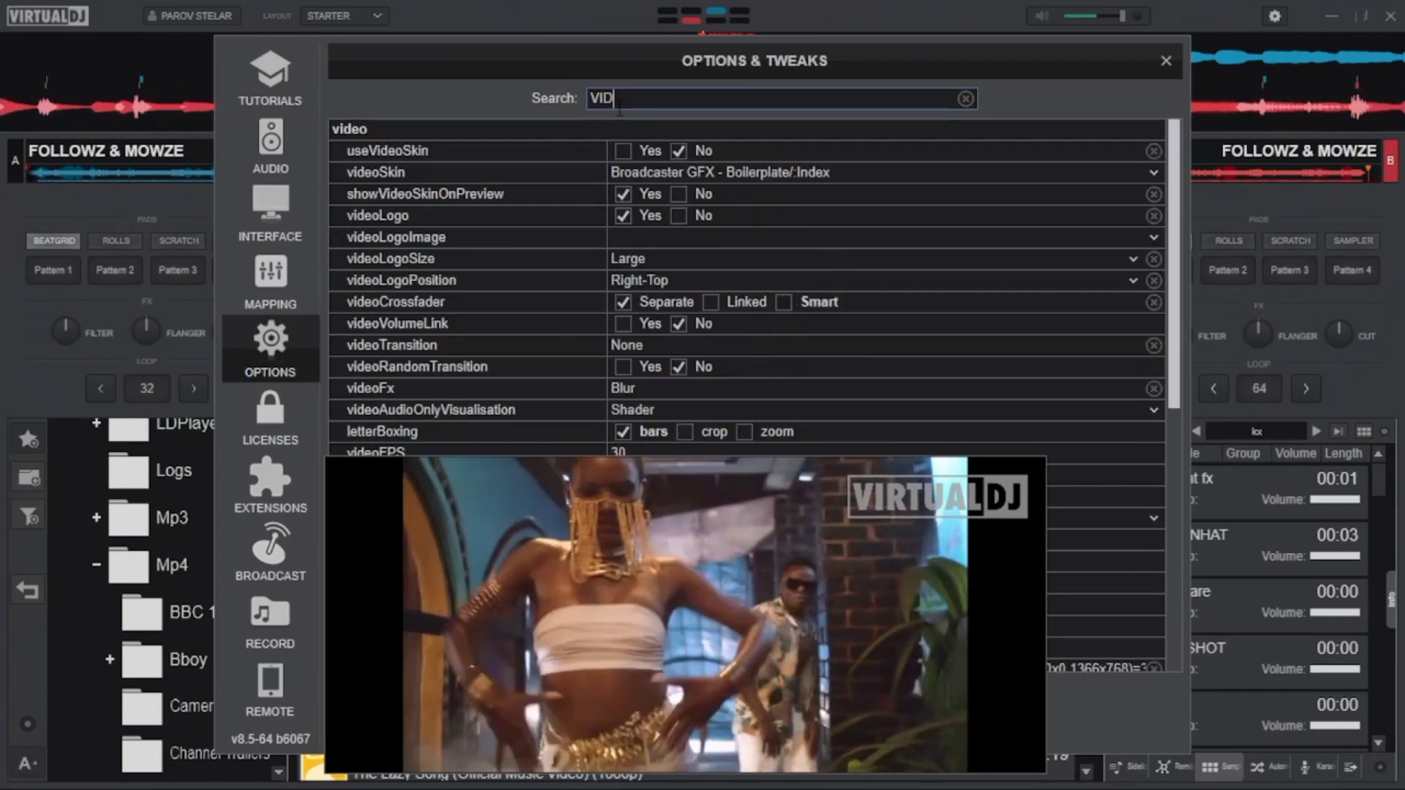
pyautogui.write('EO LOGO')
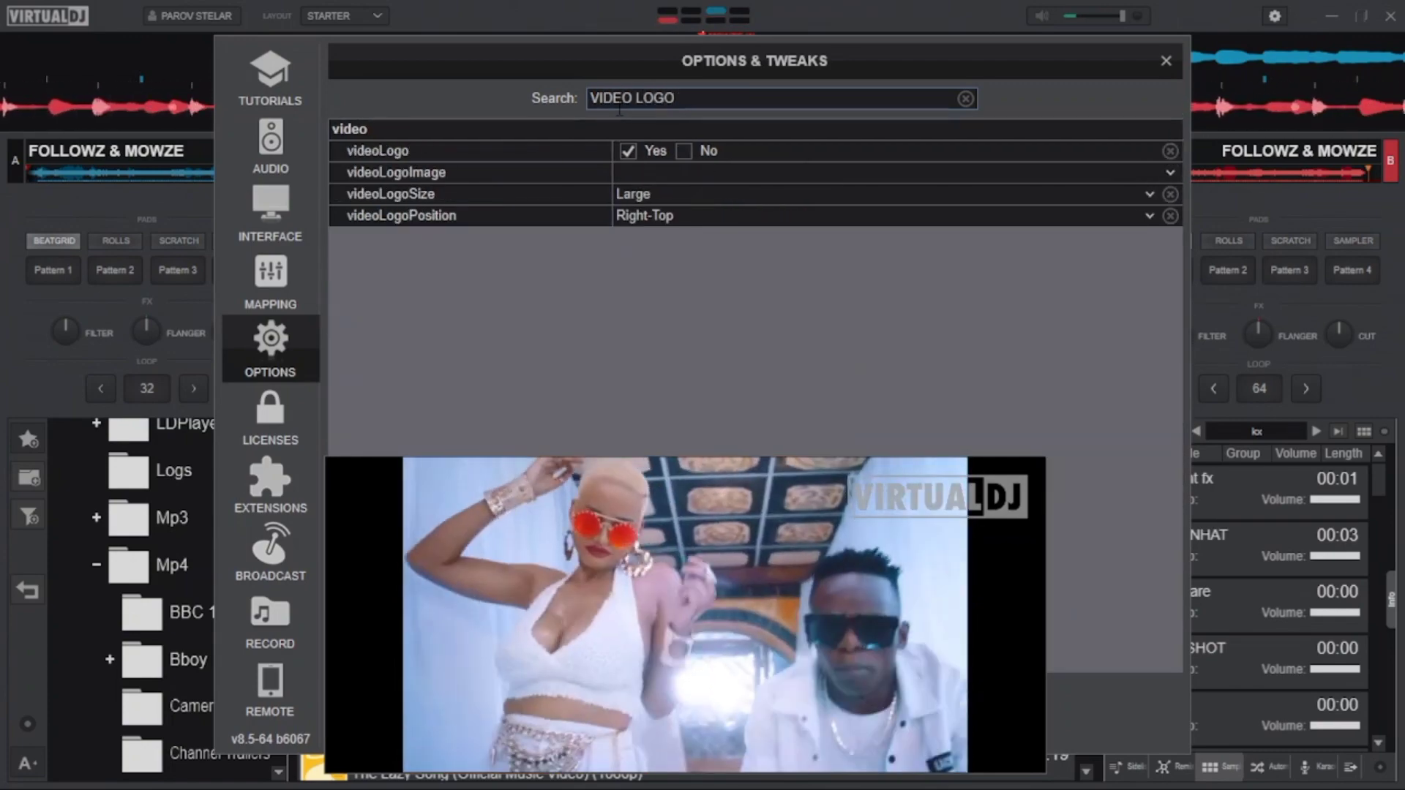
pyautogui.moveTo(638, 563); pyautogui.dragTo(724, 444)
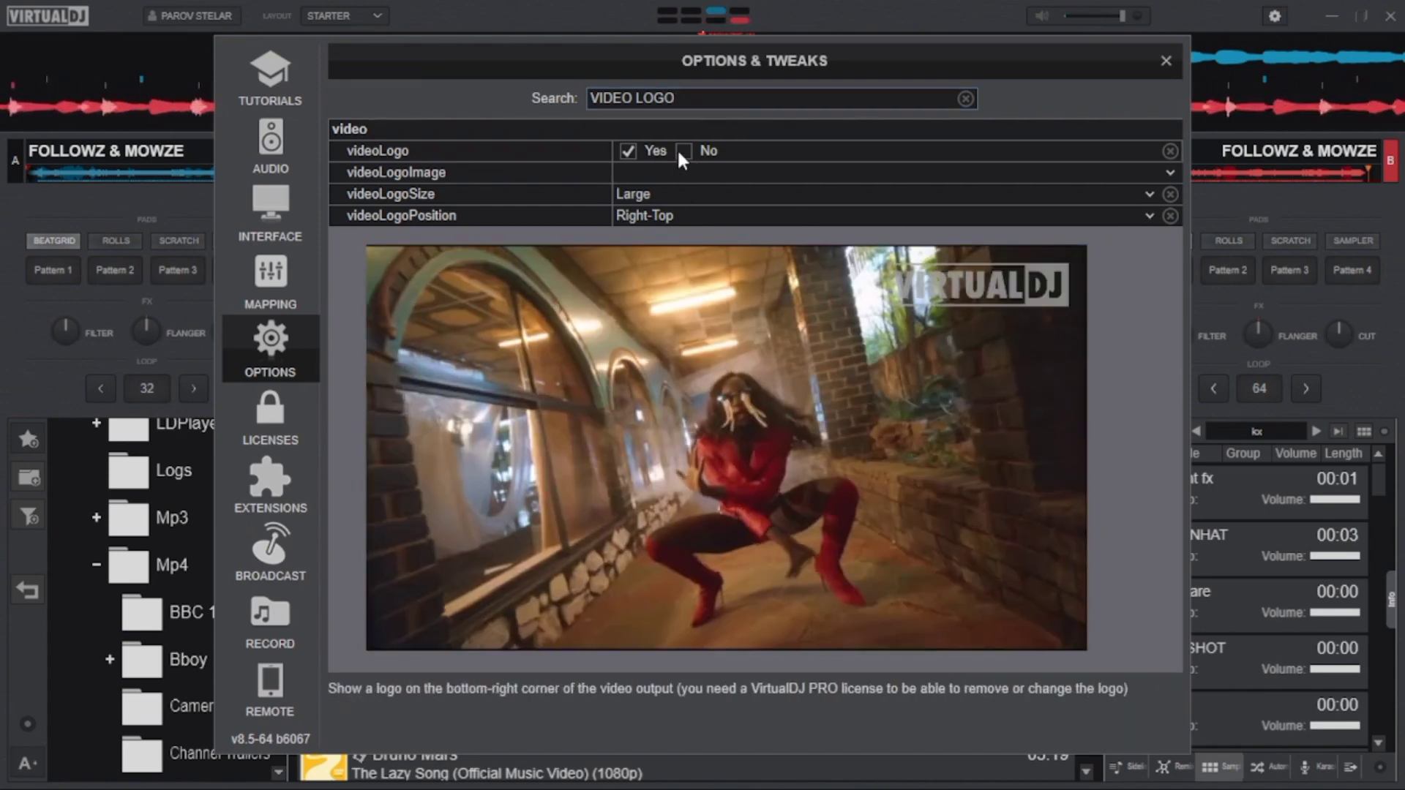
pyautogui.click(682, 150)
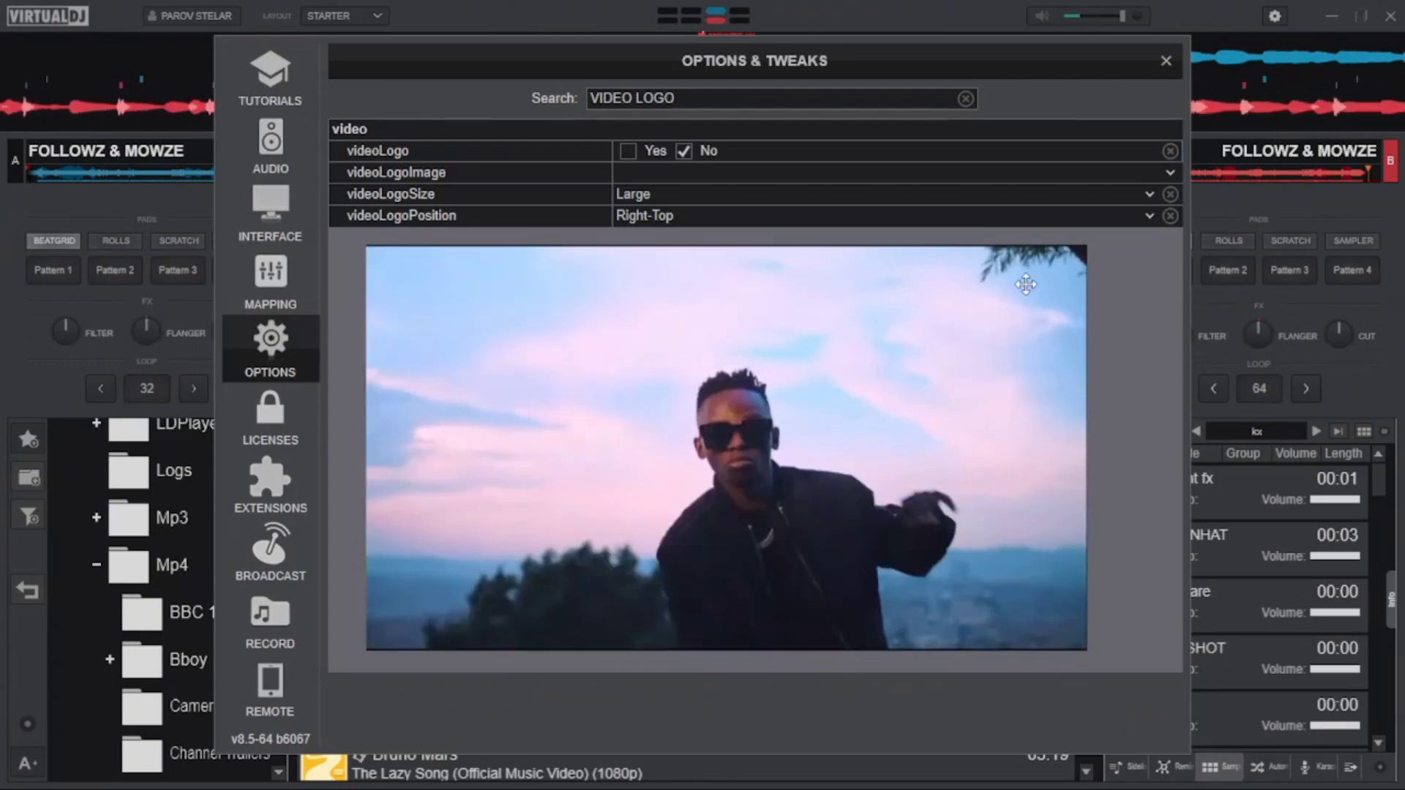
pyautogui.click(629, 151)
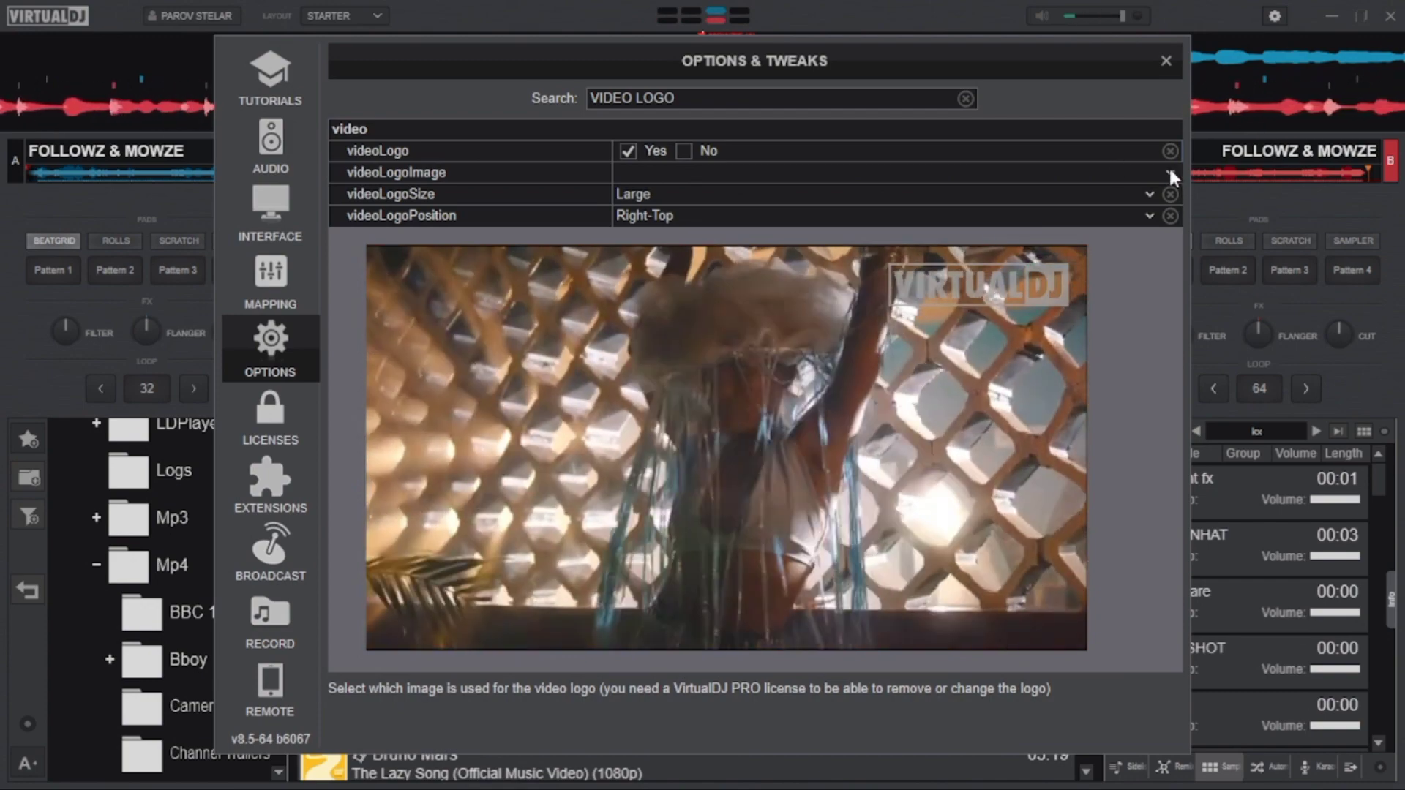
# Step: Set videoLogoImage to the Kay Xam logo C:\Photos\pixelLab\20211211_210933.png
pyautogui.click(1169, 169)
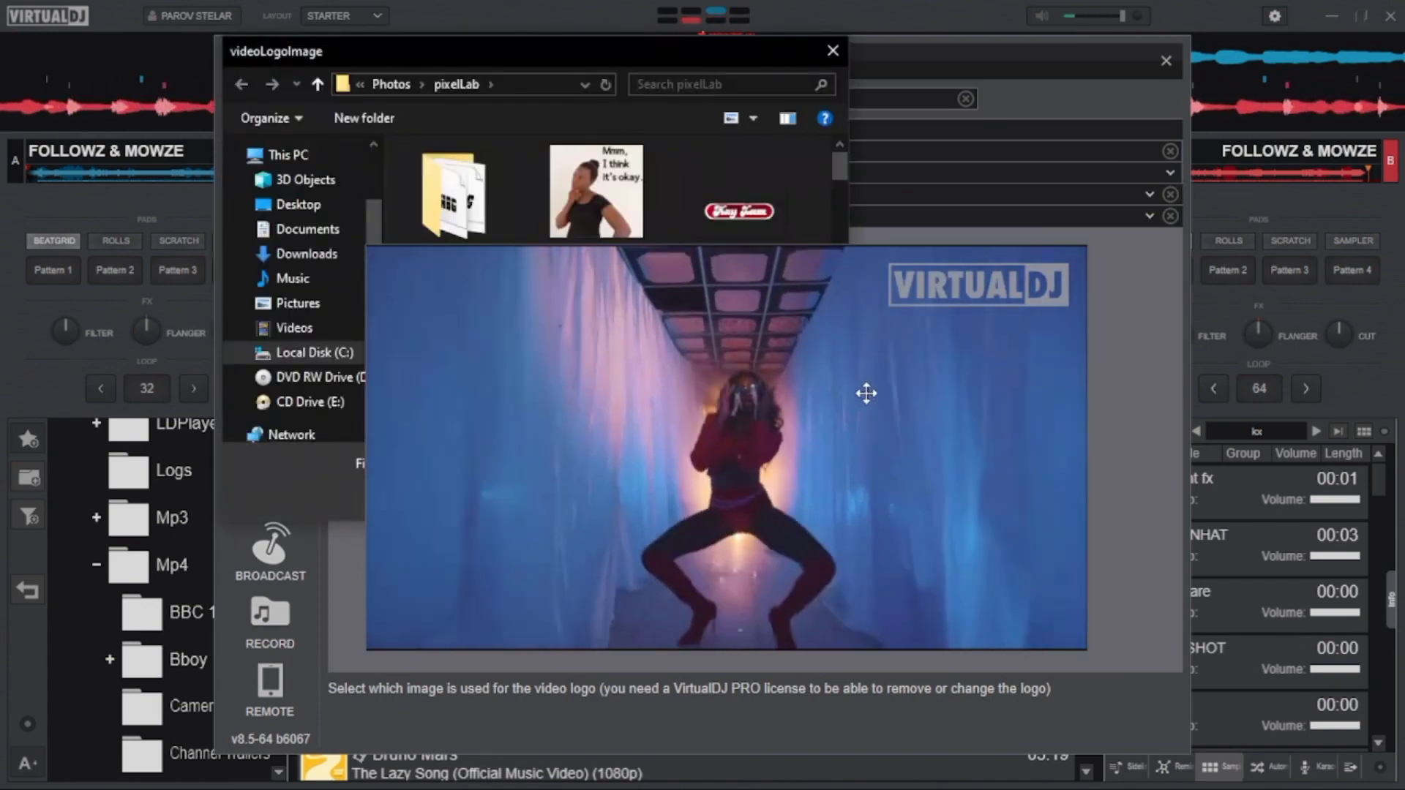
pyautogui.moveTo(518, 51); pyautogui.dragTo(304, 71)
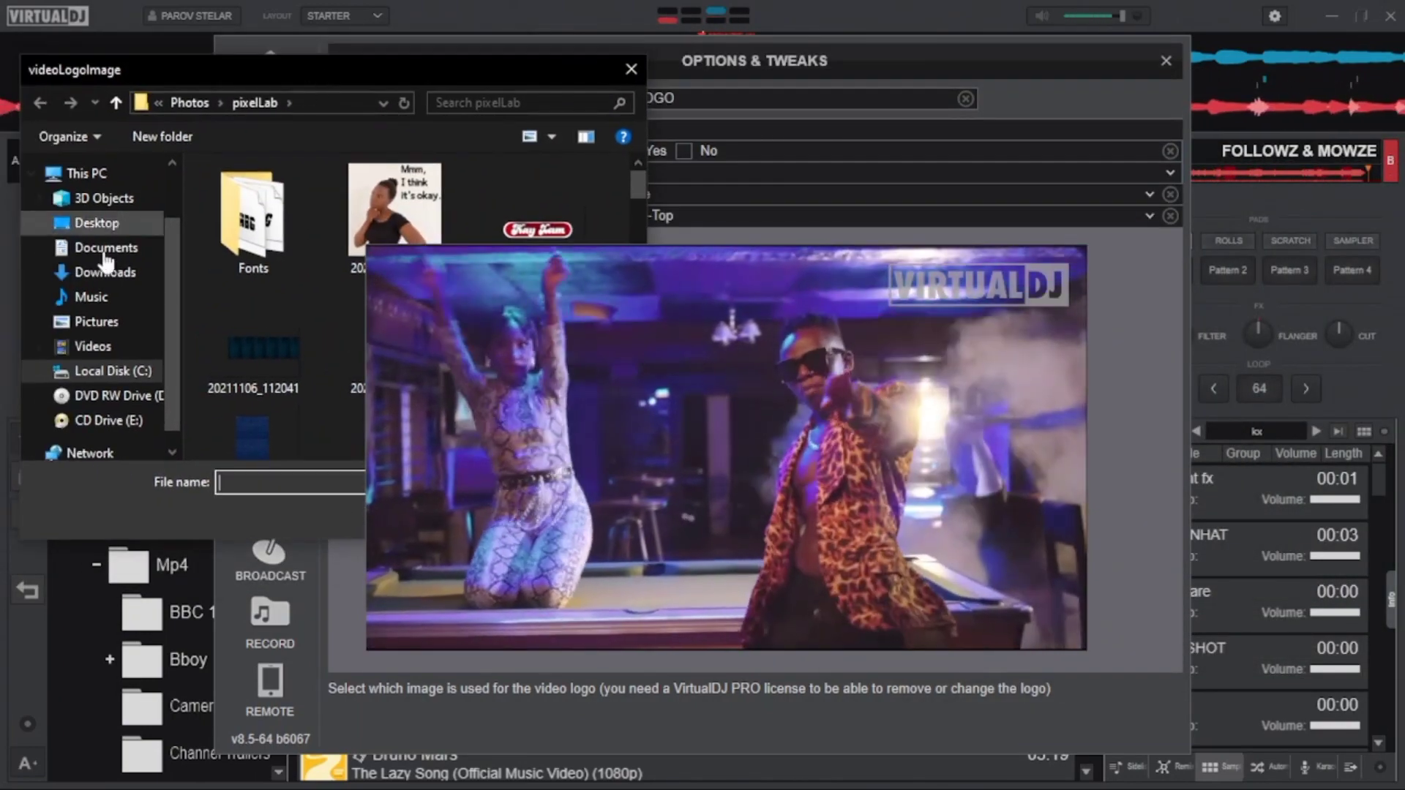
pyautogui.click(109, 371)
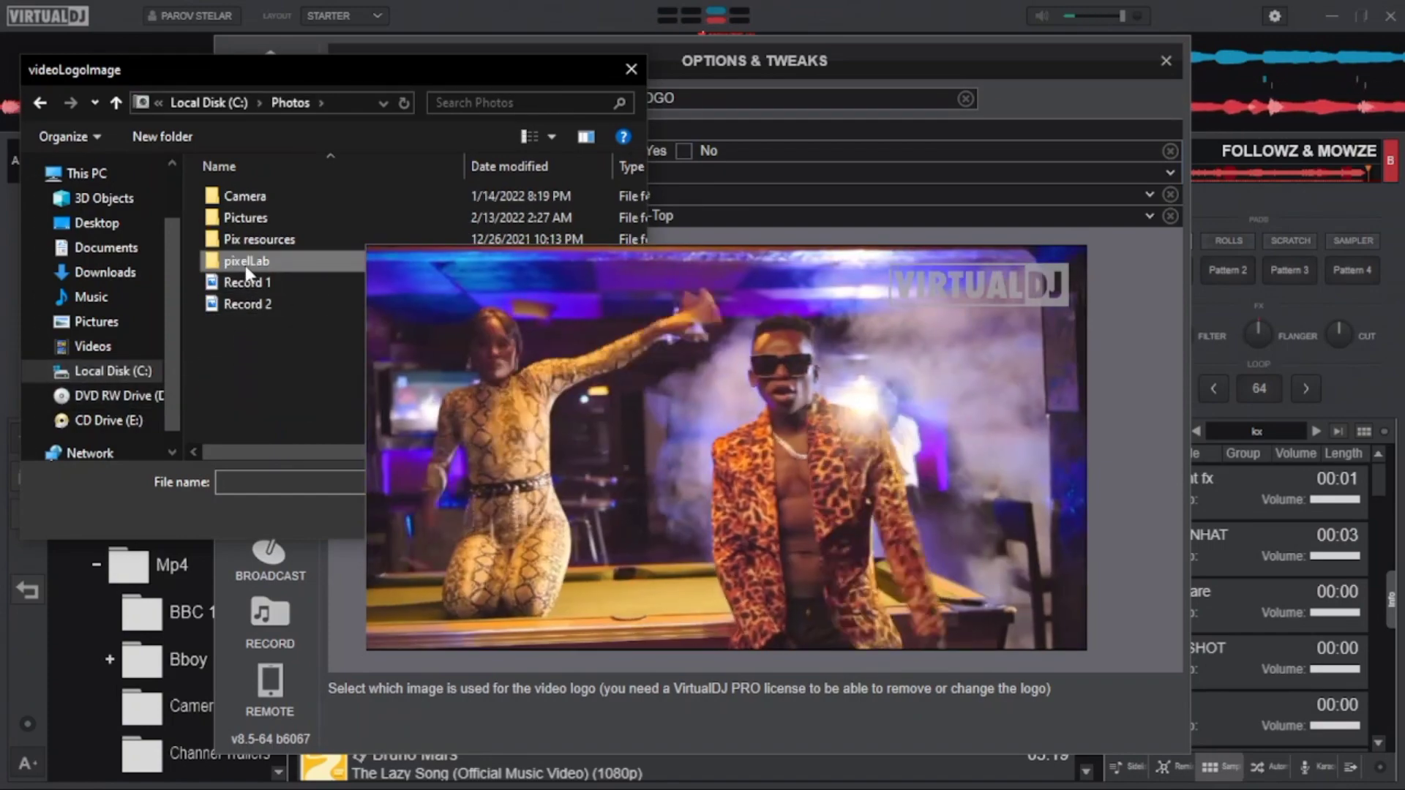
pyautogui.doubleClick(244, 262)
pyautogui.scroll(-5, 249, 340)
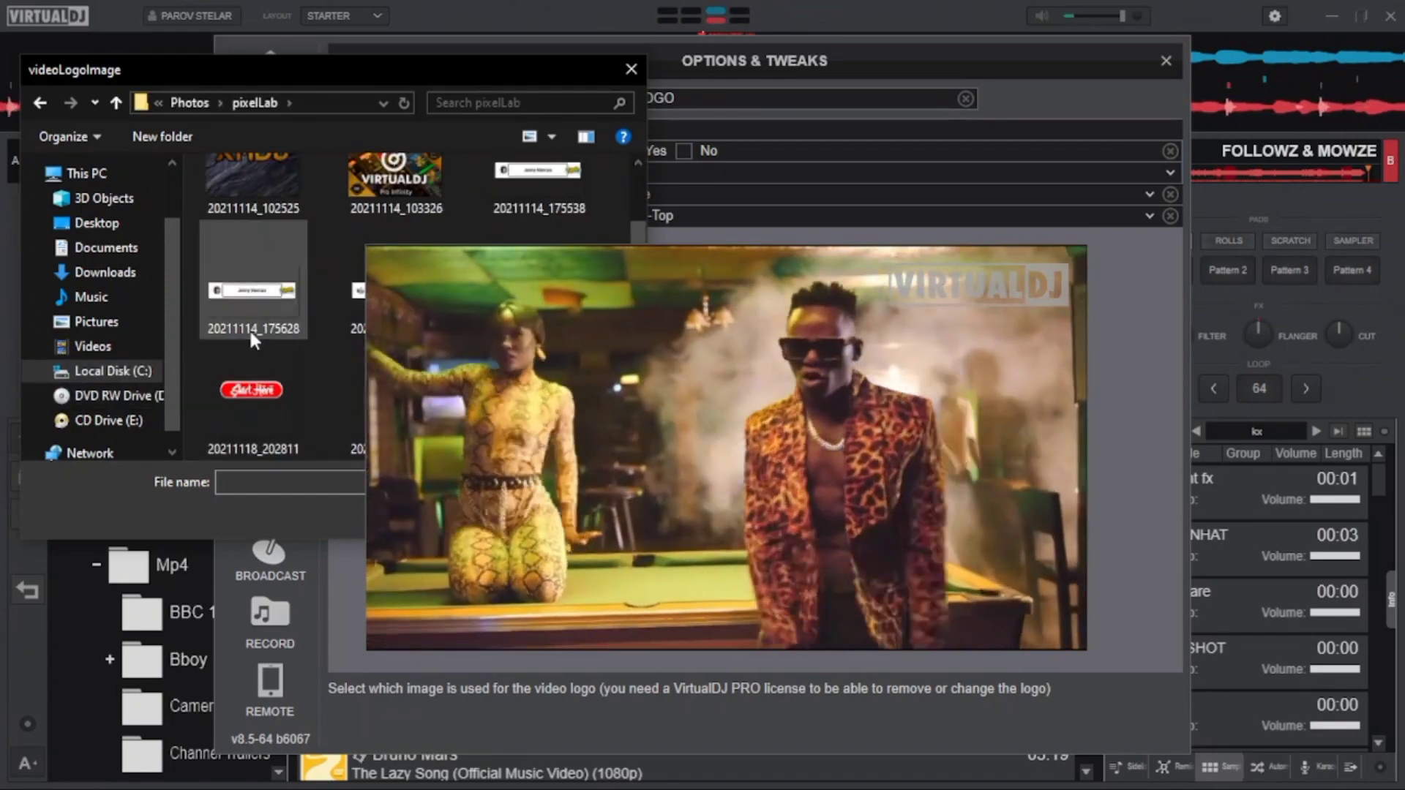
pyautogui.scroll(-5, 251, 337)
pyautogui.scroll(-6, 252, 336)
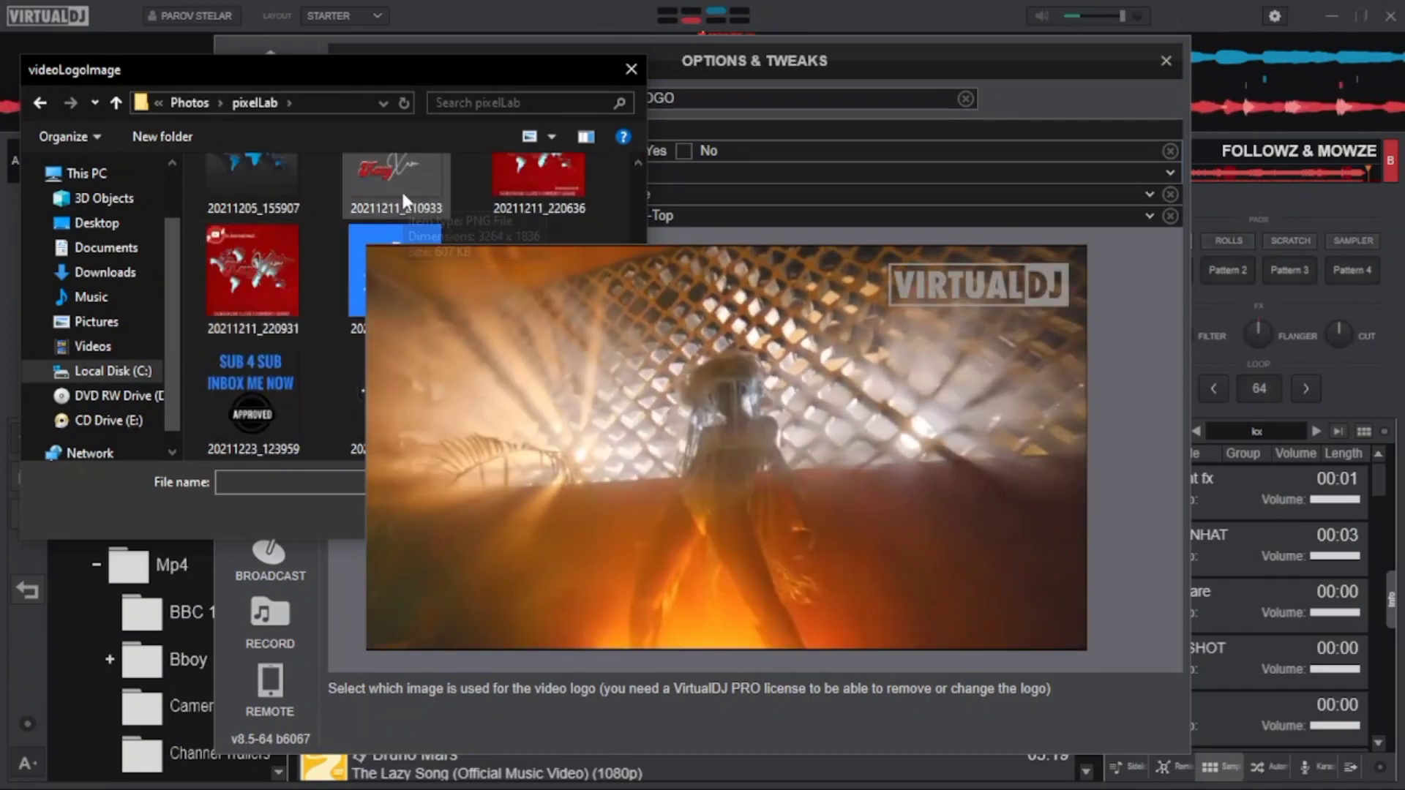
pyautogui.doubleClick(402, 196)
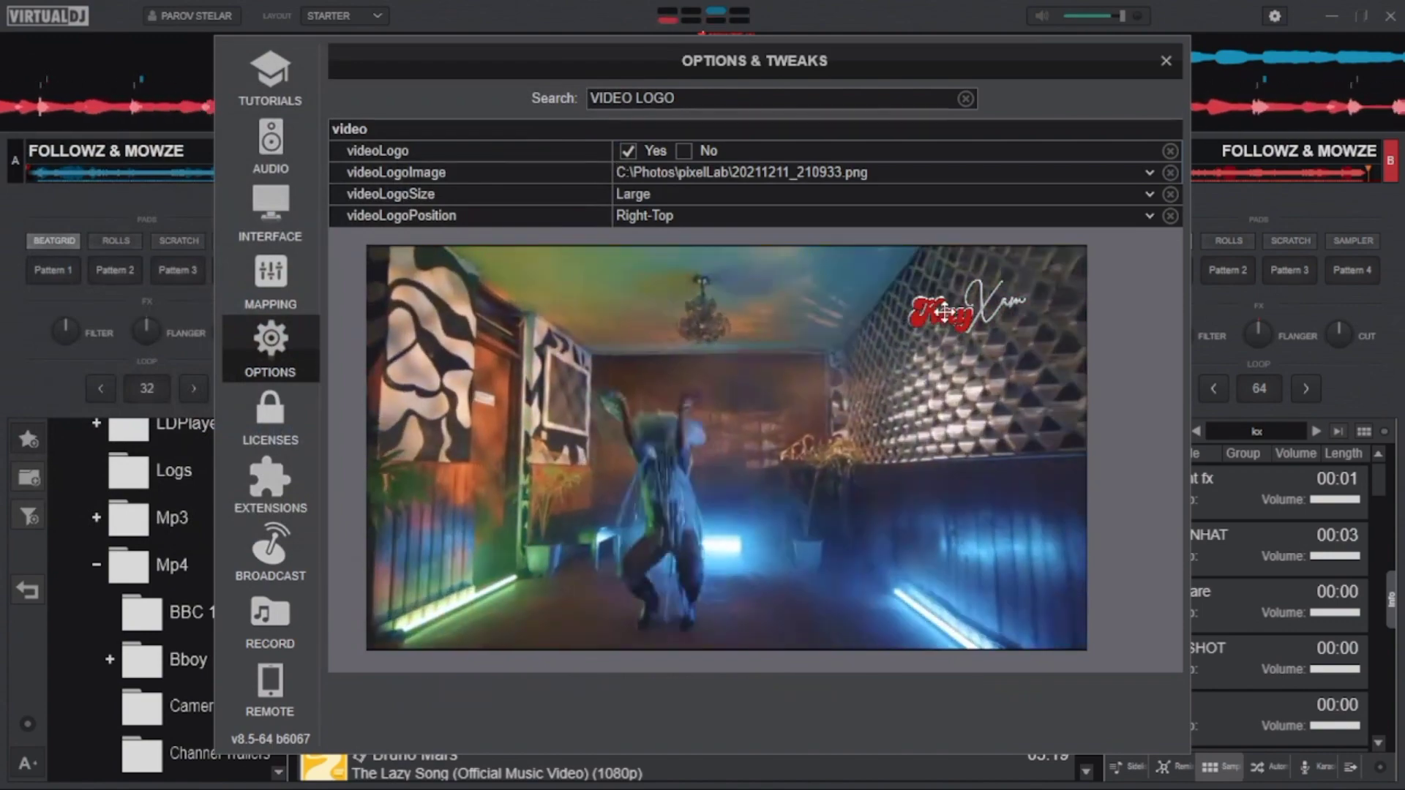
# Step: Check the Kay Xam logo on the full-screen output, then reopen the videoLogoImage picker
pyautogui.doubleClick(842, 437)
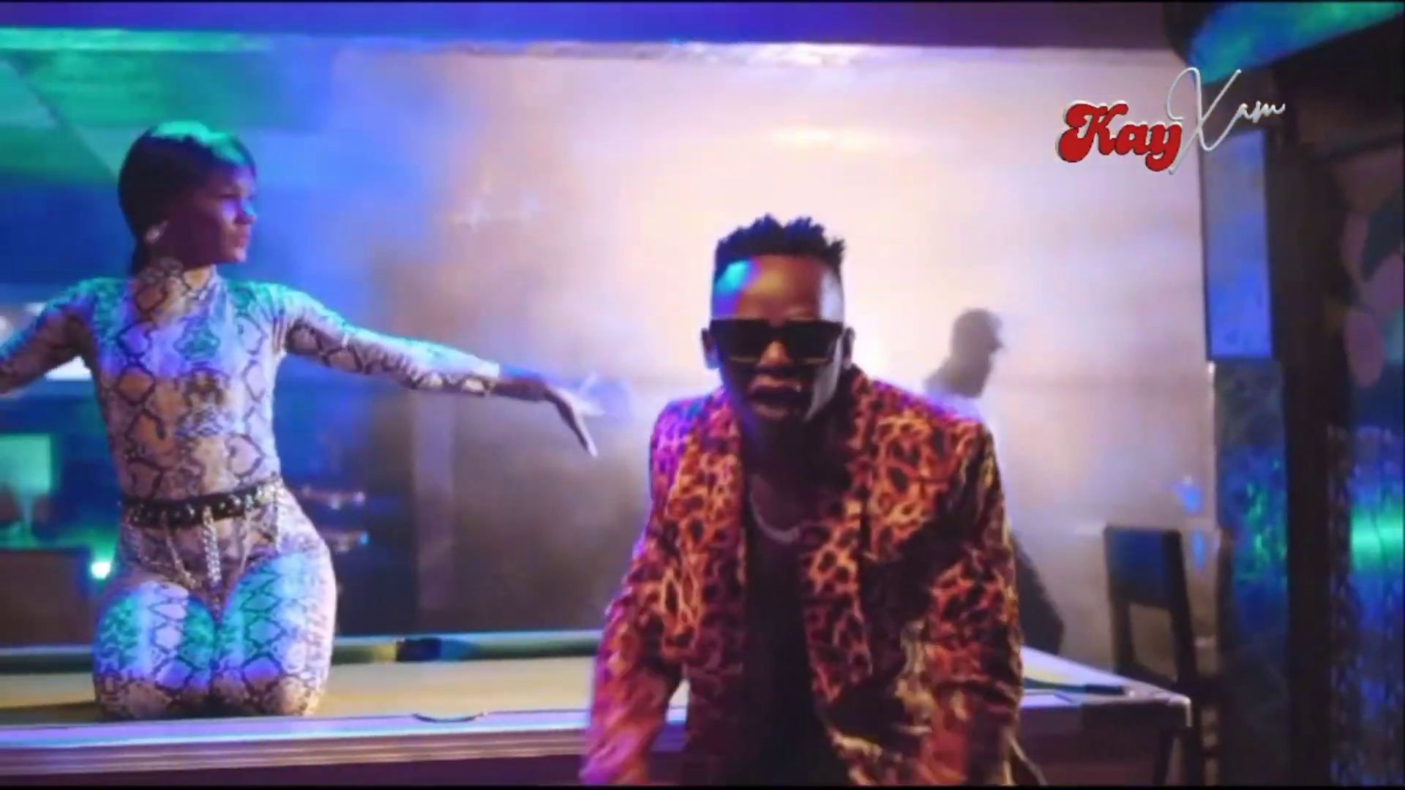
pyautogui.doubleClick(868, 420)
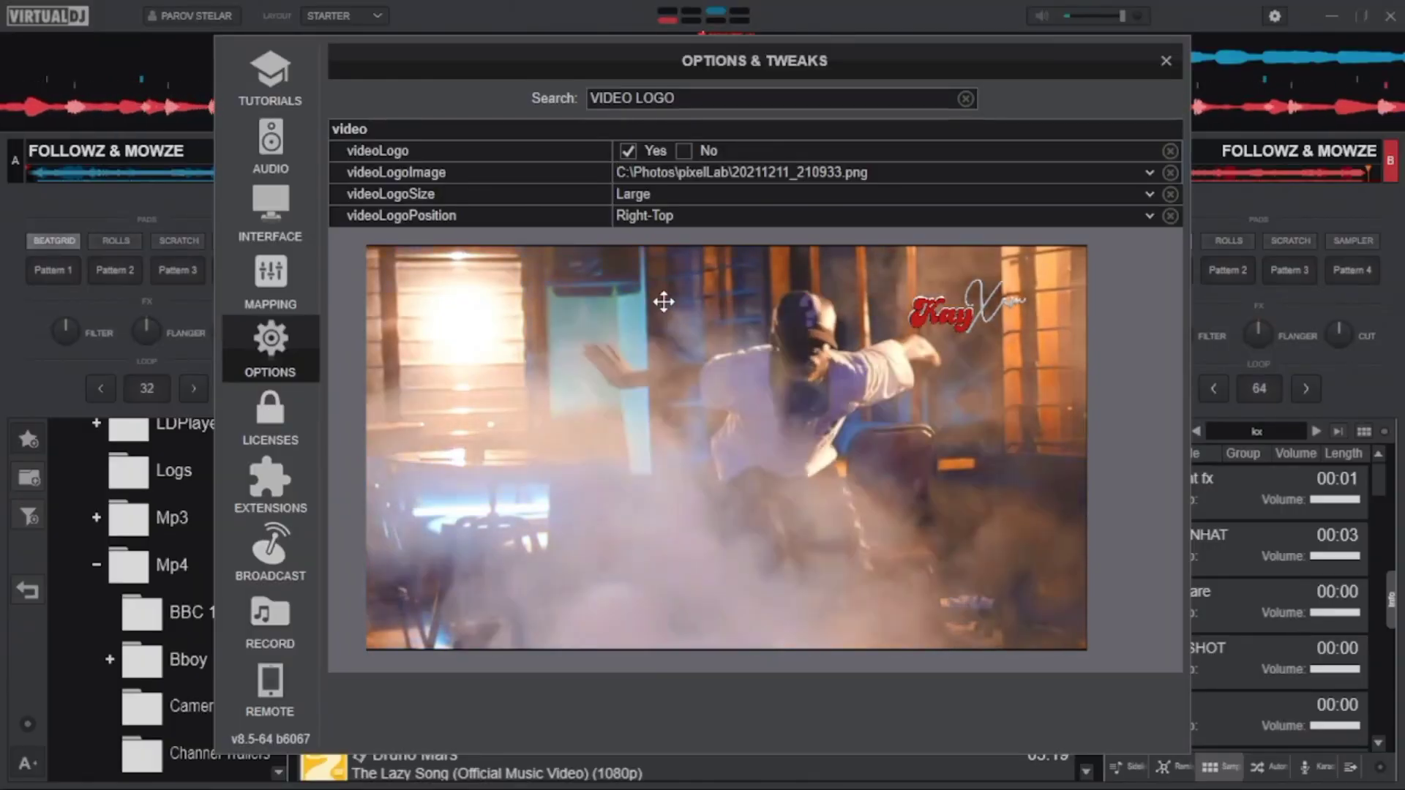
pyautogui.moveTo(639, 216)
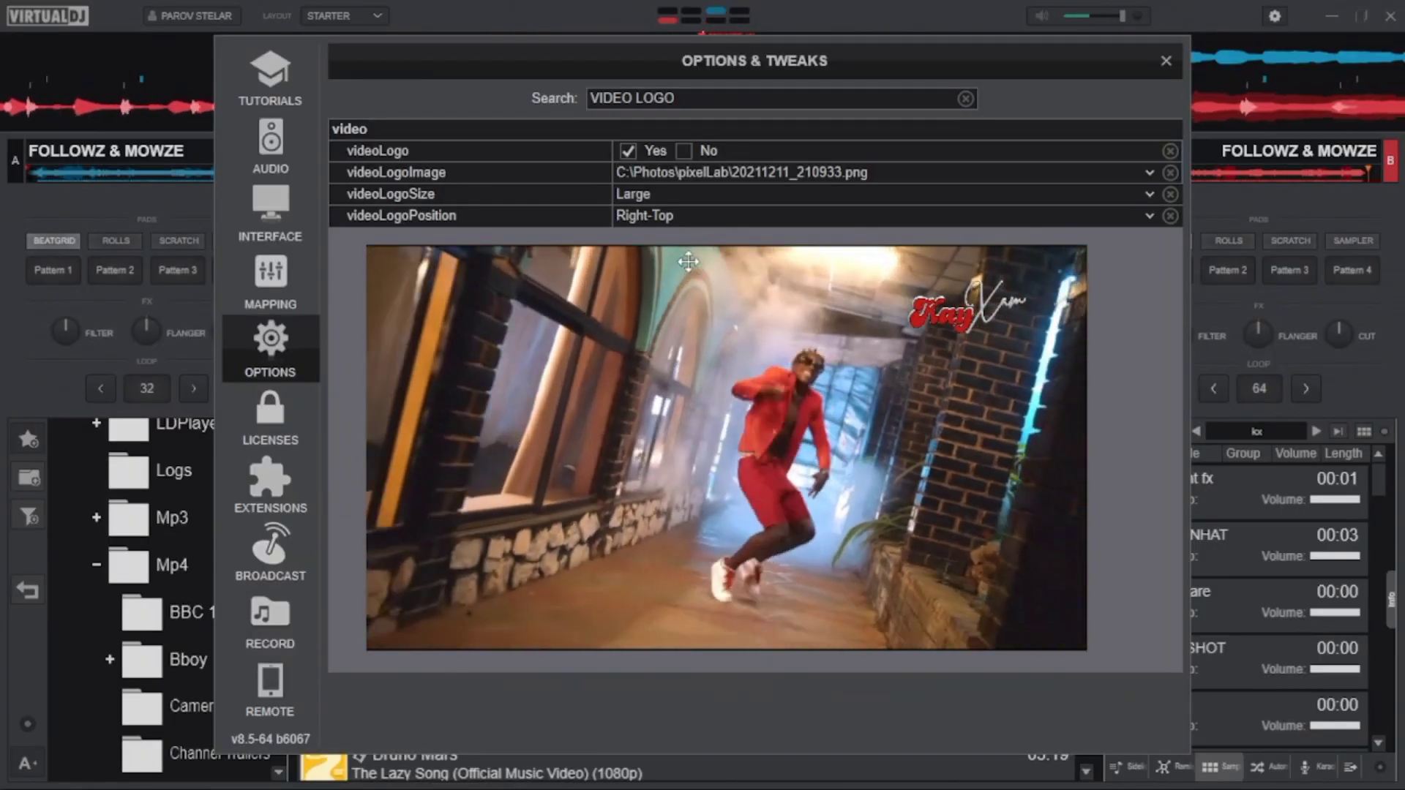
pyautogui.moveTo(904, 189)
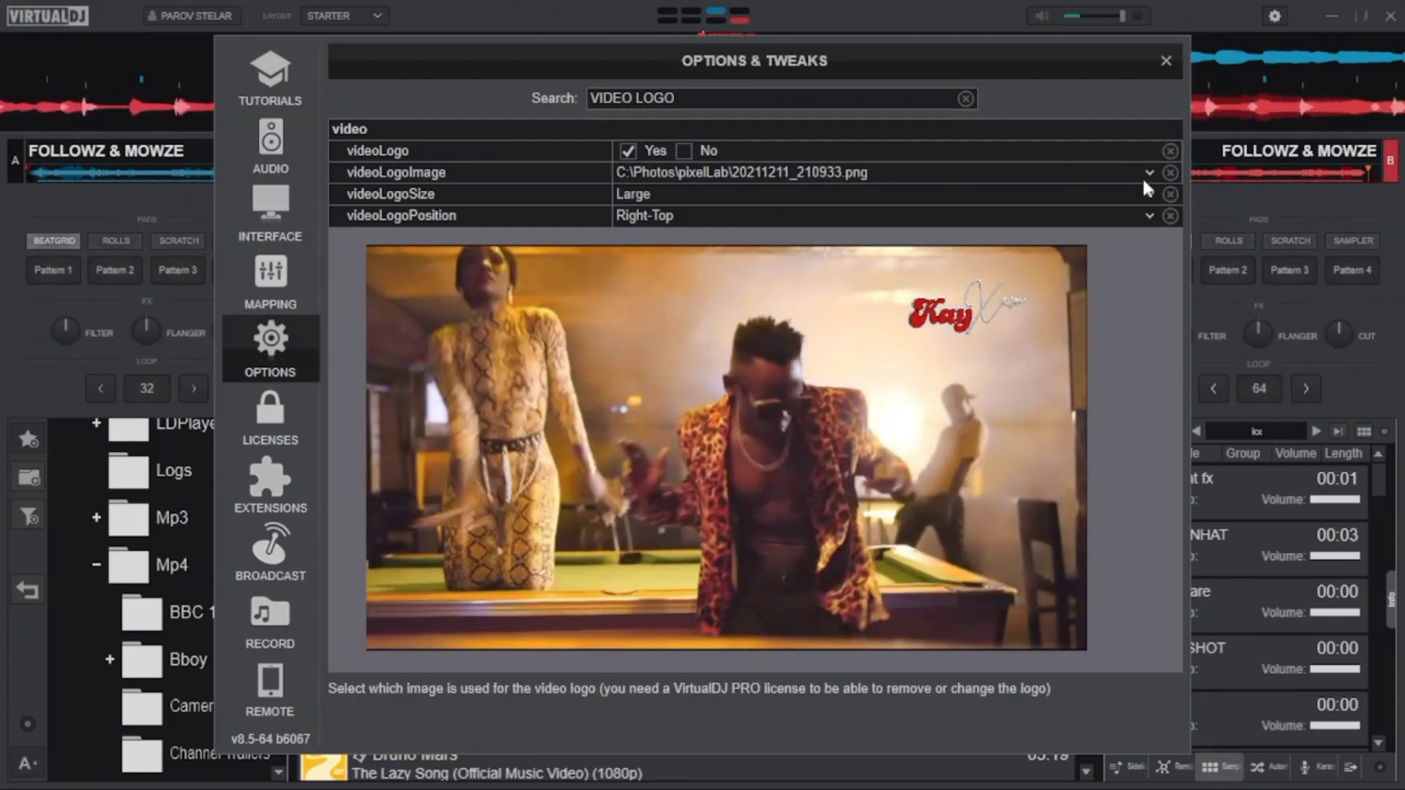
pyautogui.click(1148, 173)
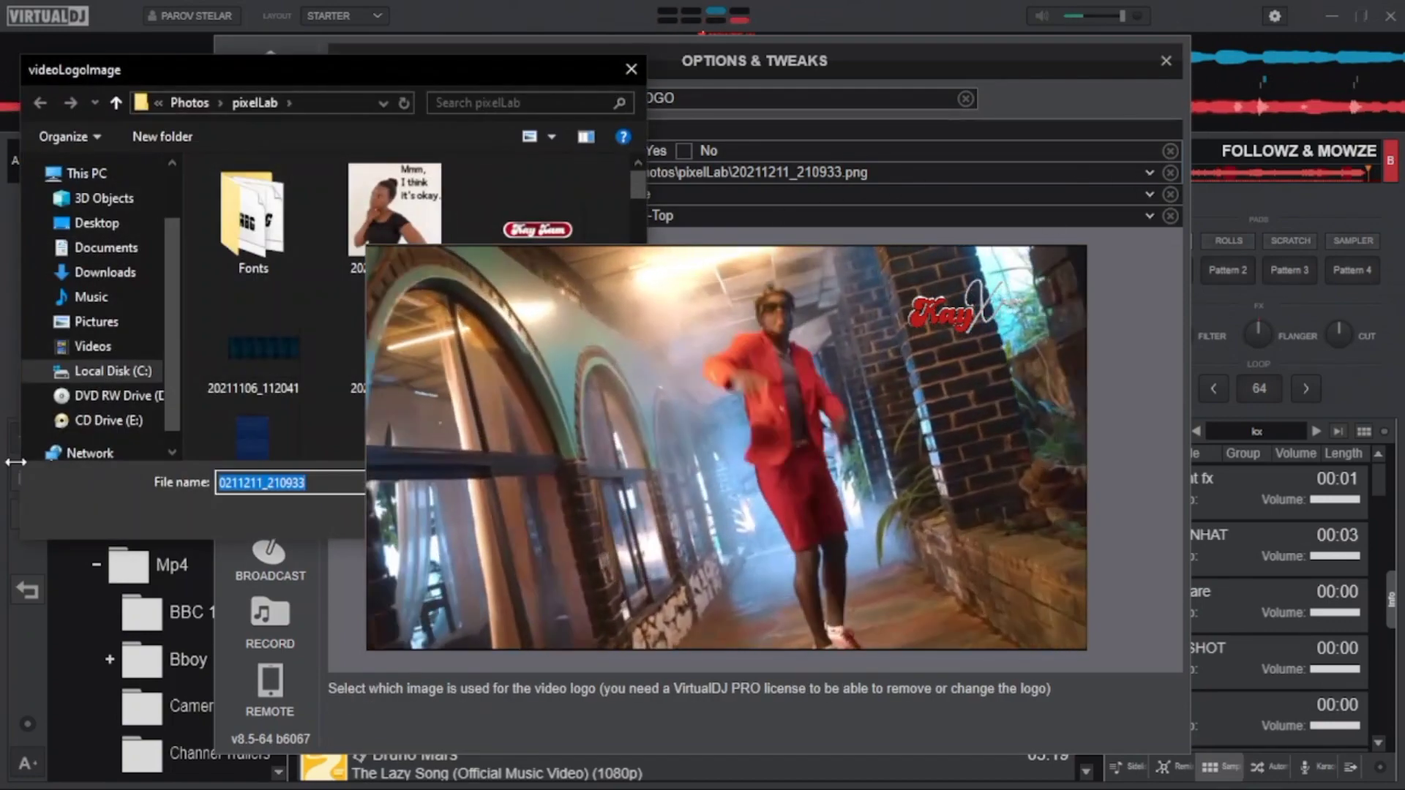
# Step: Use the Kay Xam Official Intro clip from Mp4\Vid Resources as the video logo and view it full screen
pyautogui.scroll(-1, 95, 395)
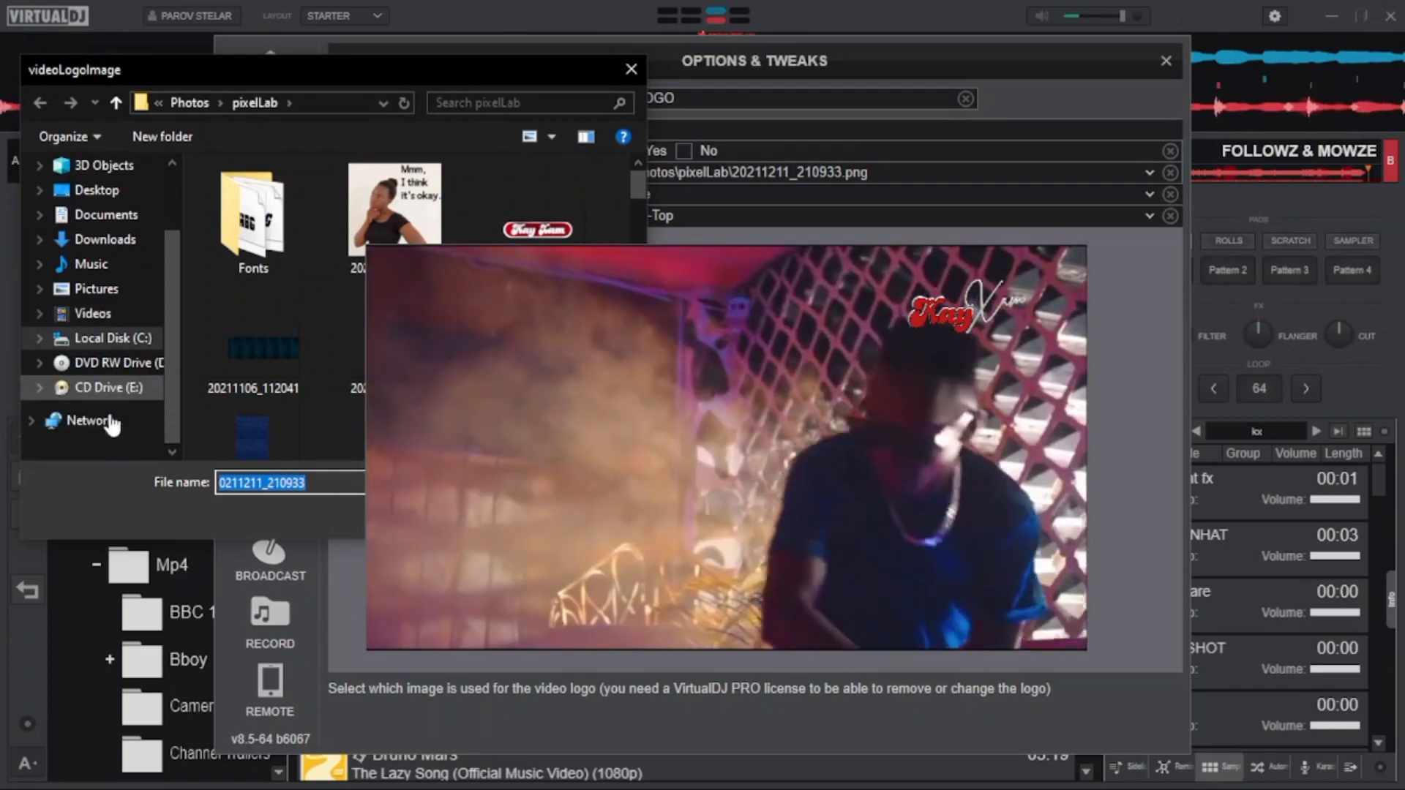
pyautogui.click(137, 338)
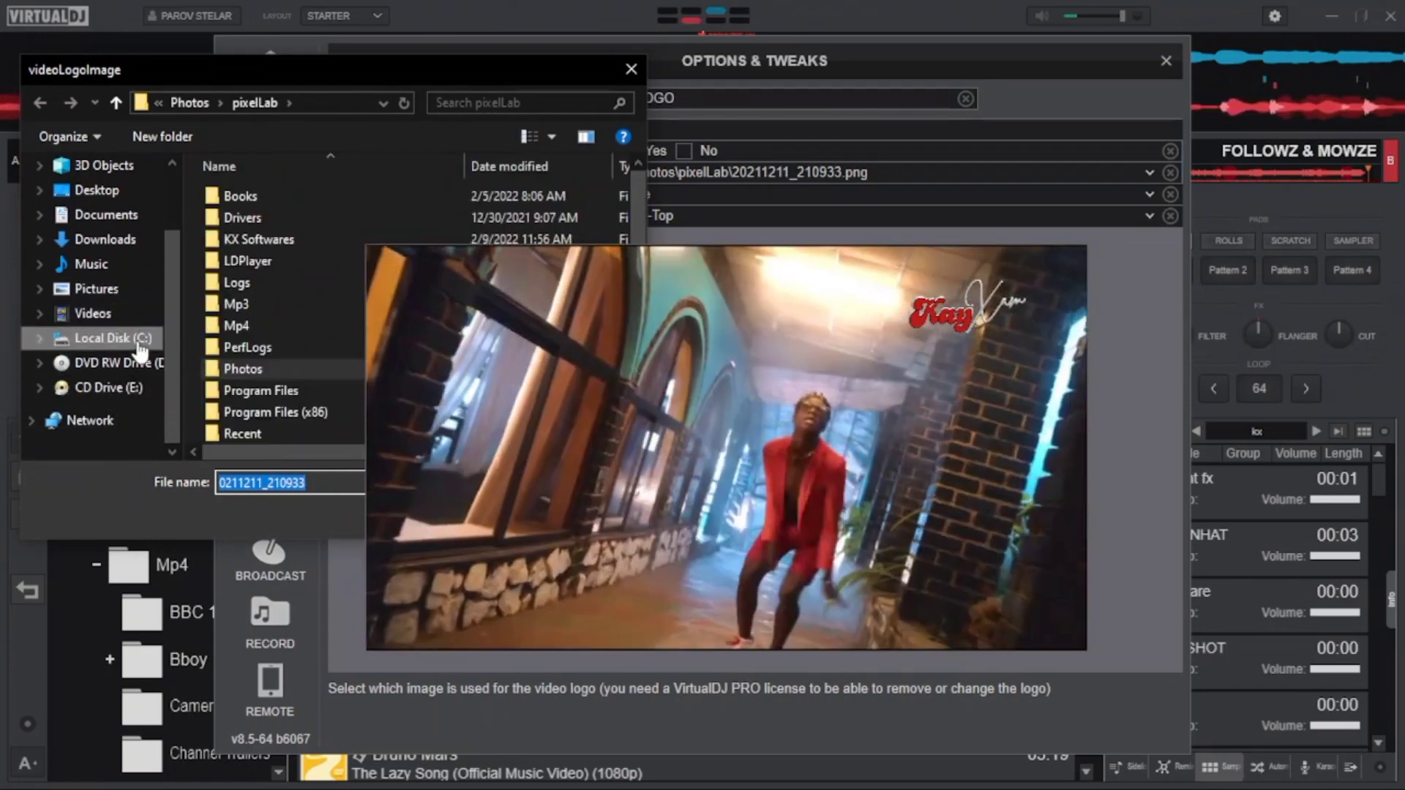
pyautogui.doubleClick(234, 329)
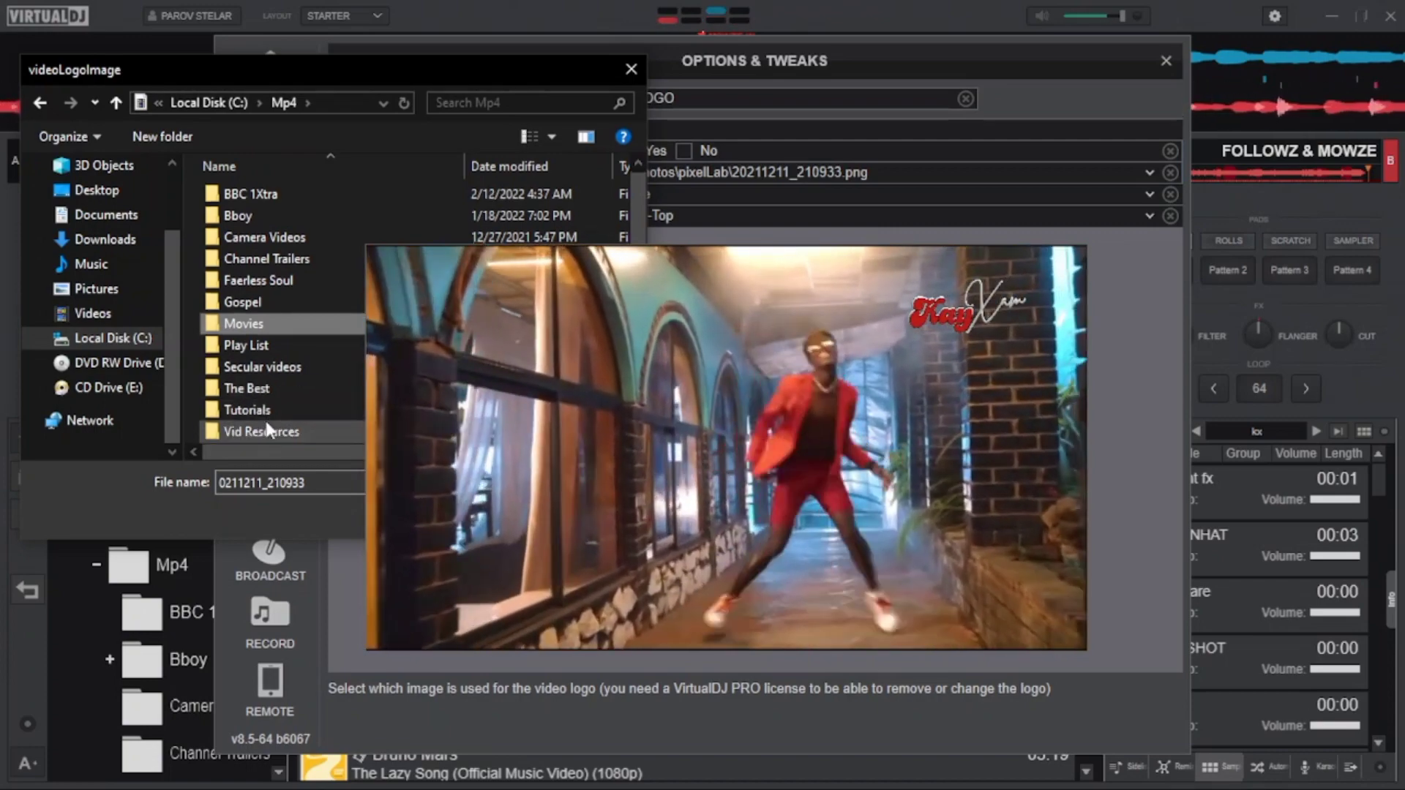
pyautogui.doubleClick(264, 432)
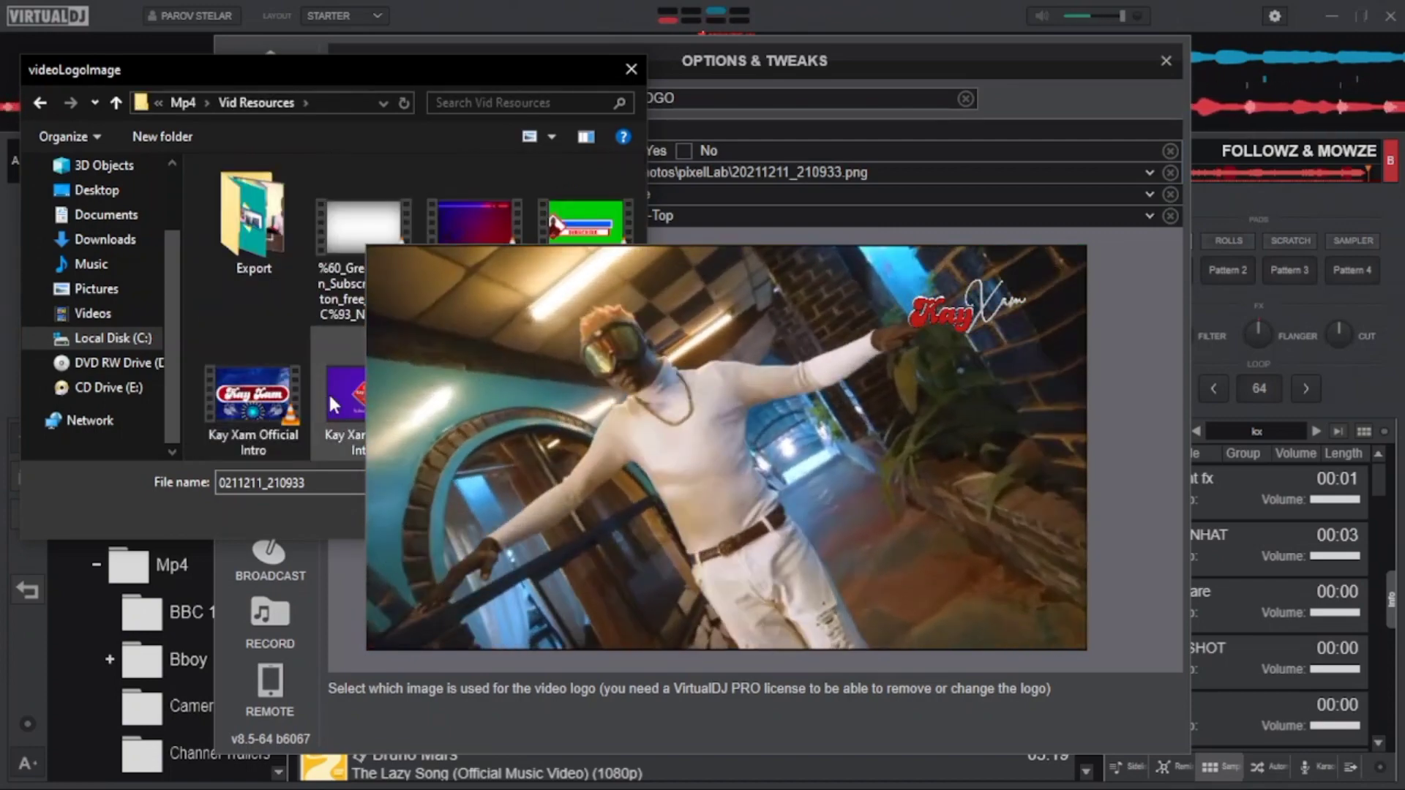
pyautogui.click(273, 412)
pyautogui.doubleClick(274, 412)
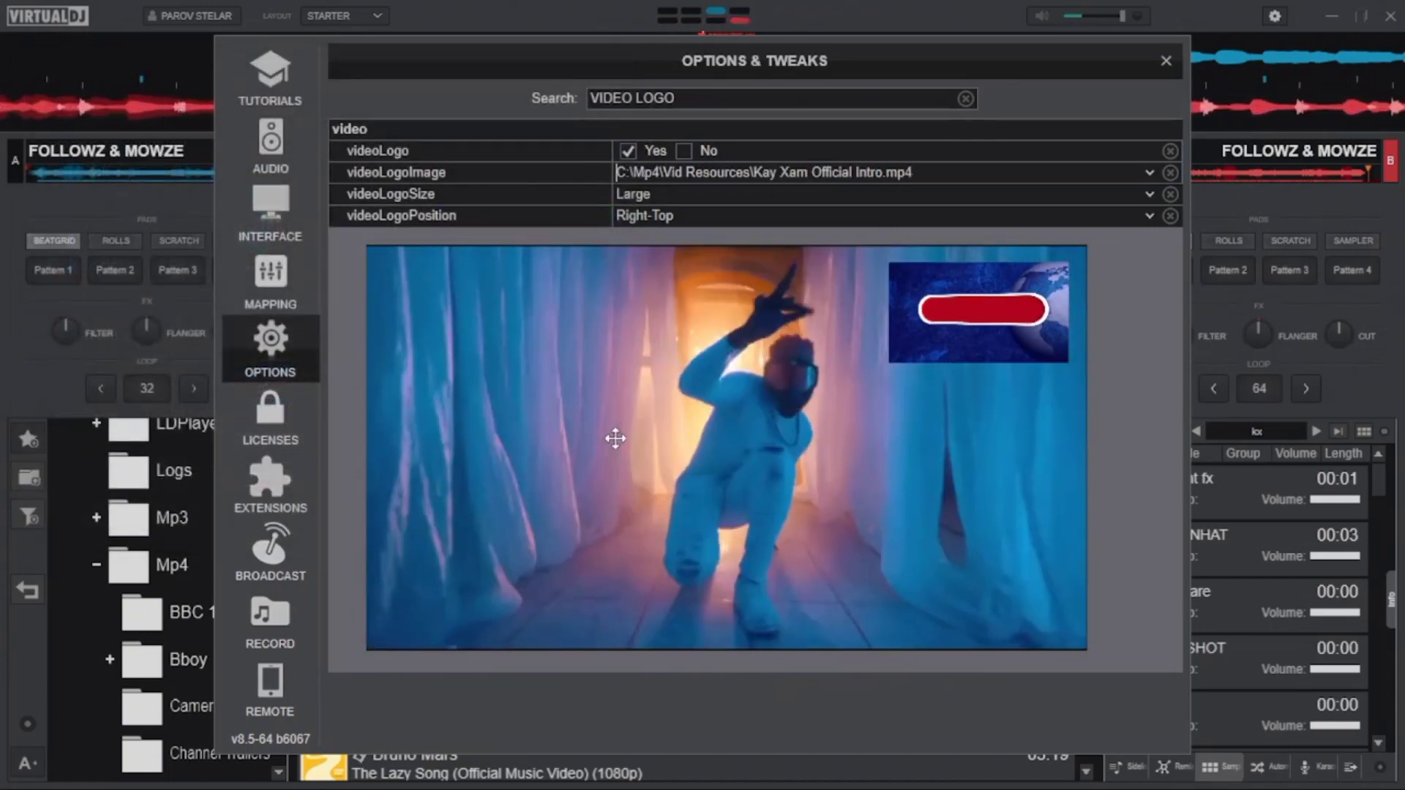
pyautogui.doubleClick(615, 435)
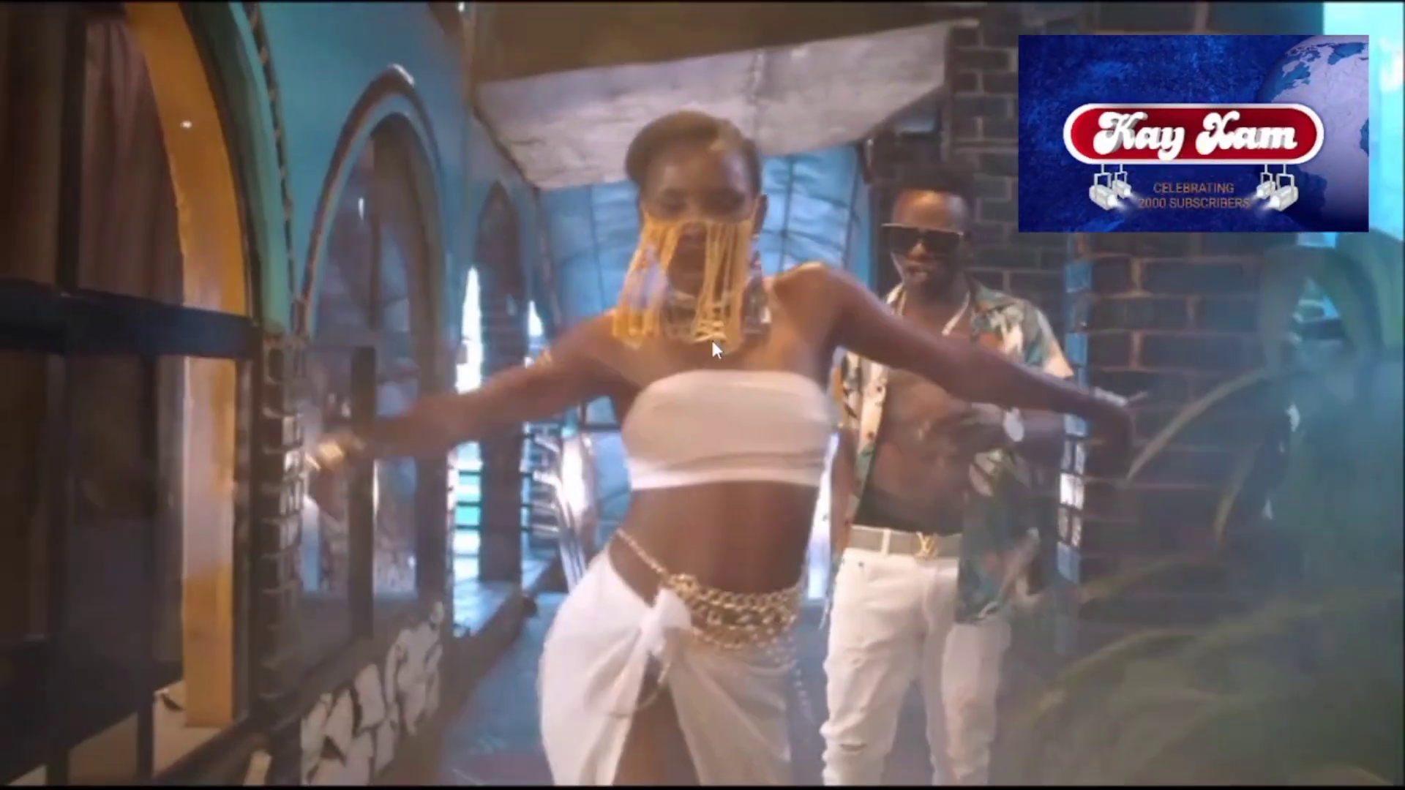
# Step: Exit full-screen playback back to the Options & Tweaks video logo settings
pyautogui.doubleClick(713, 340)
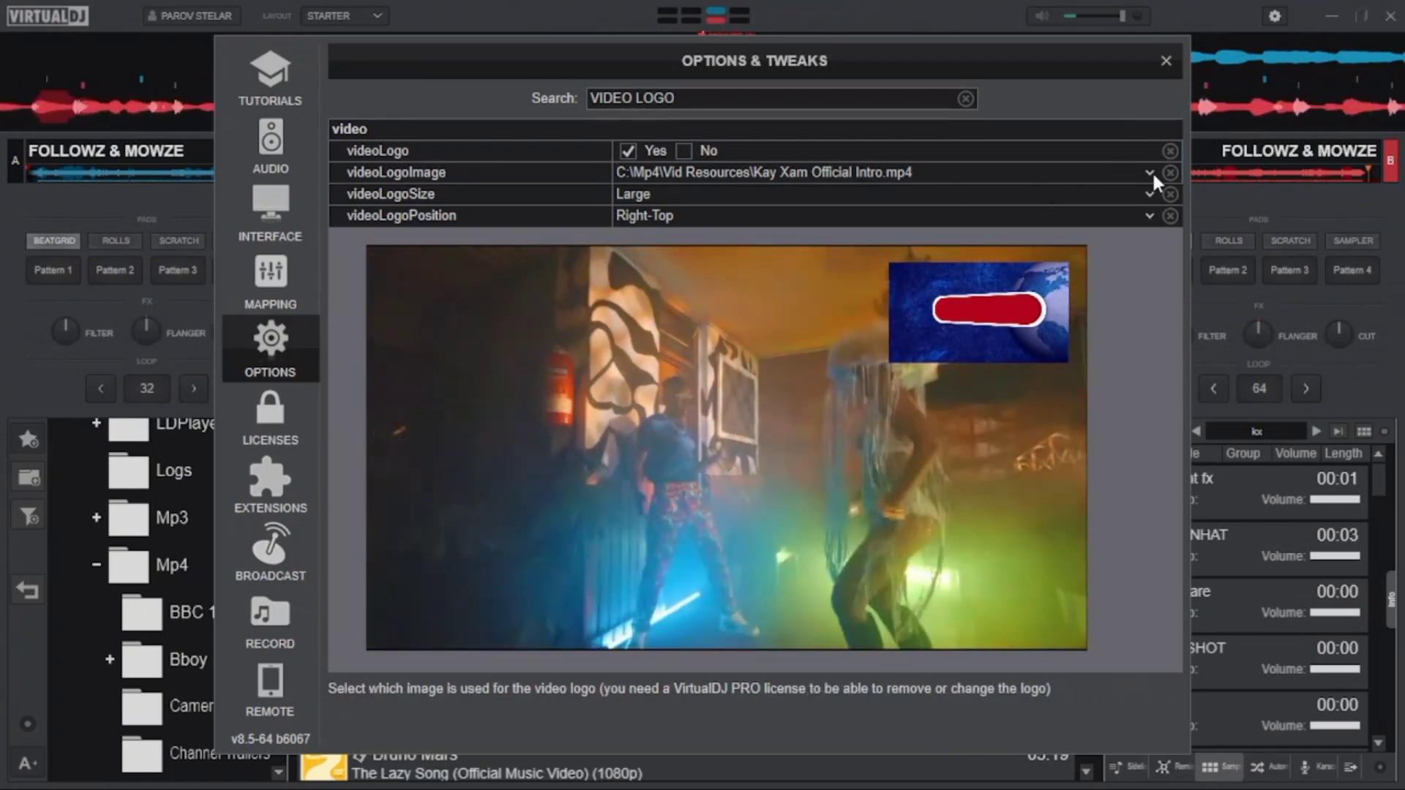
# Step: Set videoLogoImage to C:\Photos\pixelLab\20211127_125831.png, the small red Kay logo
pyautogui.click(1150, 172)
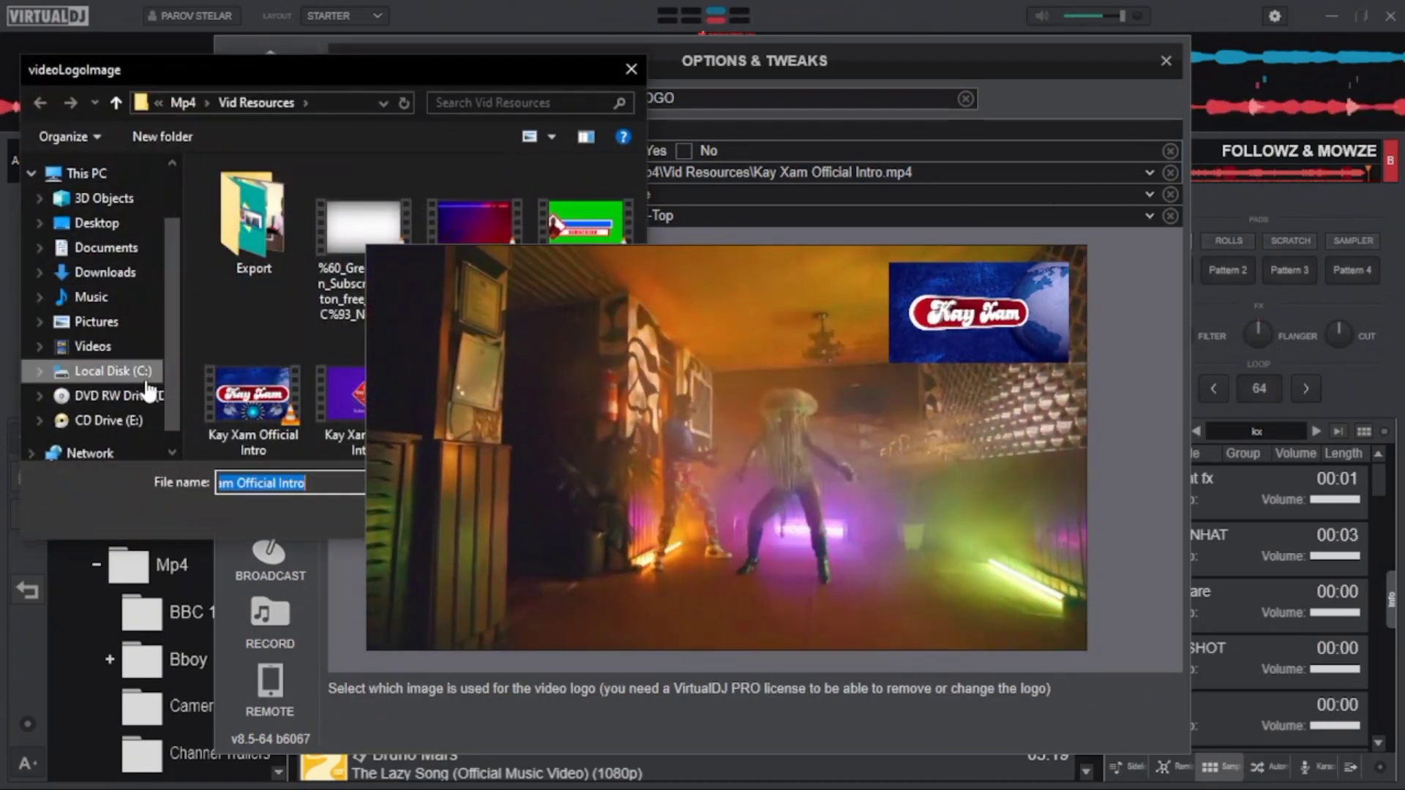
pyautogui.click(147, 379)
pyautogui.doubleClick(260, 361)
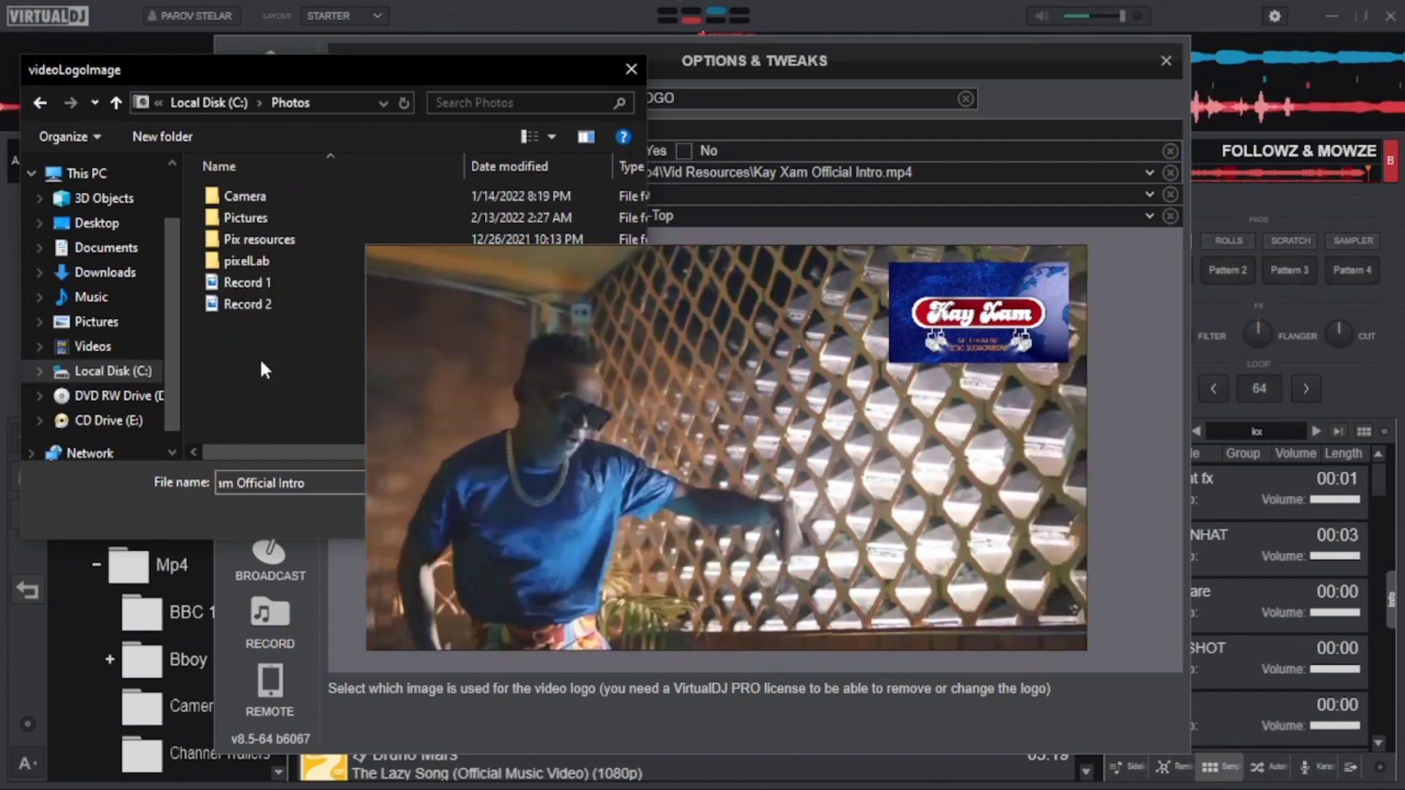
pyautogui.doubleClick(248, 262)
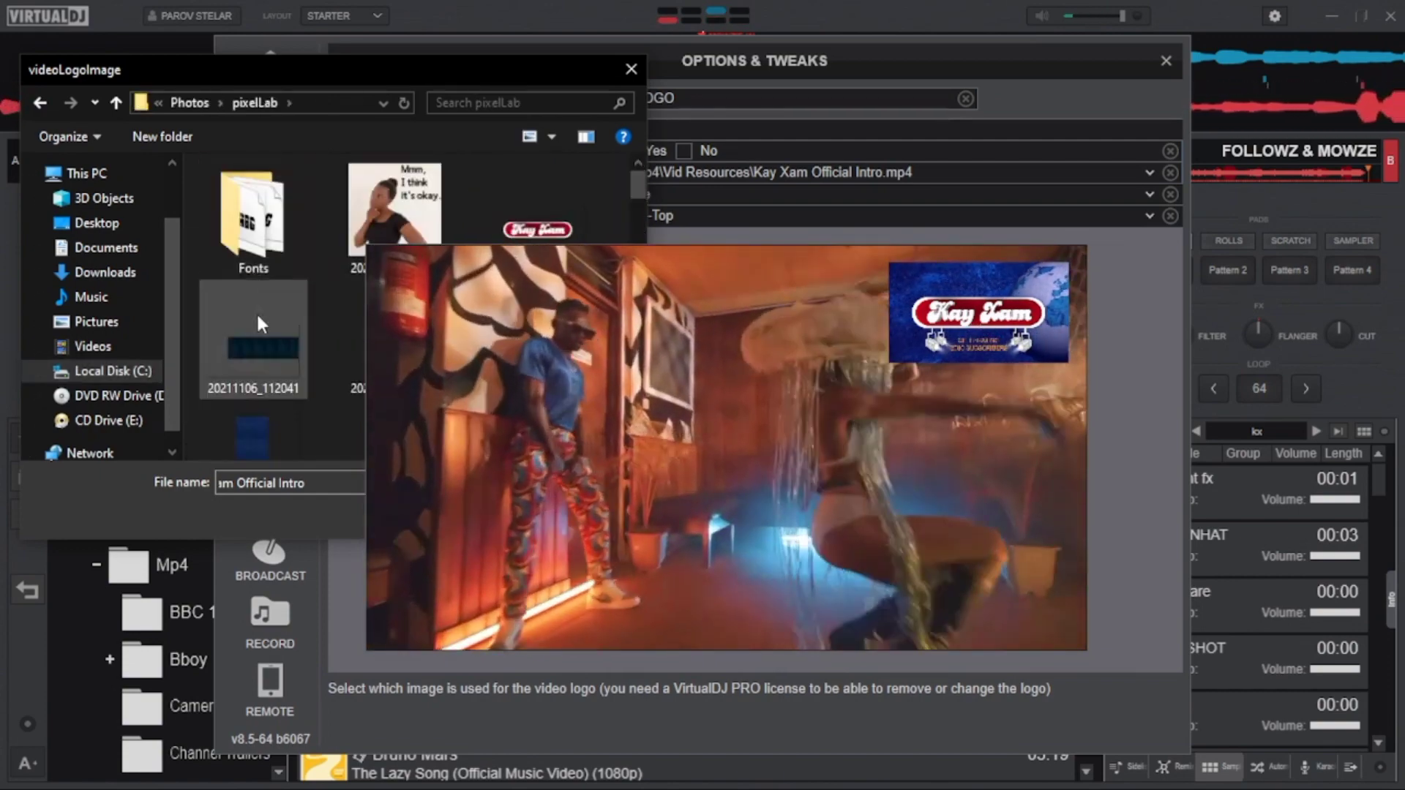
pyautogui.scroll(-10, 265, 380)
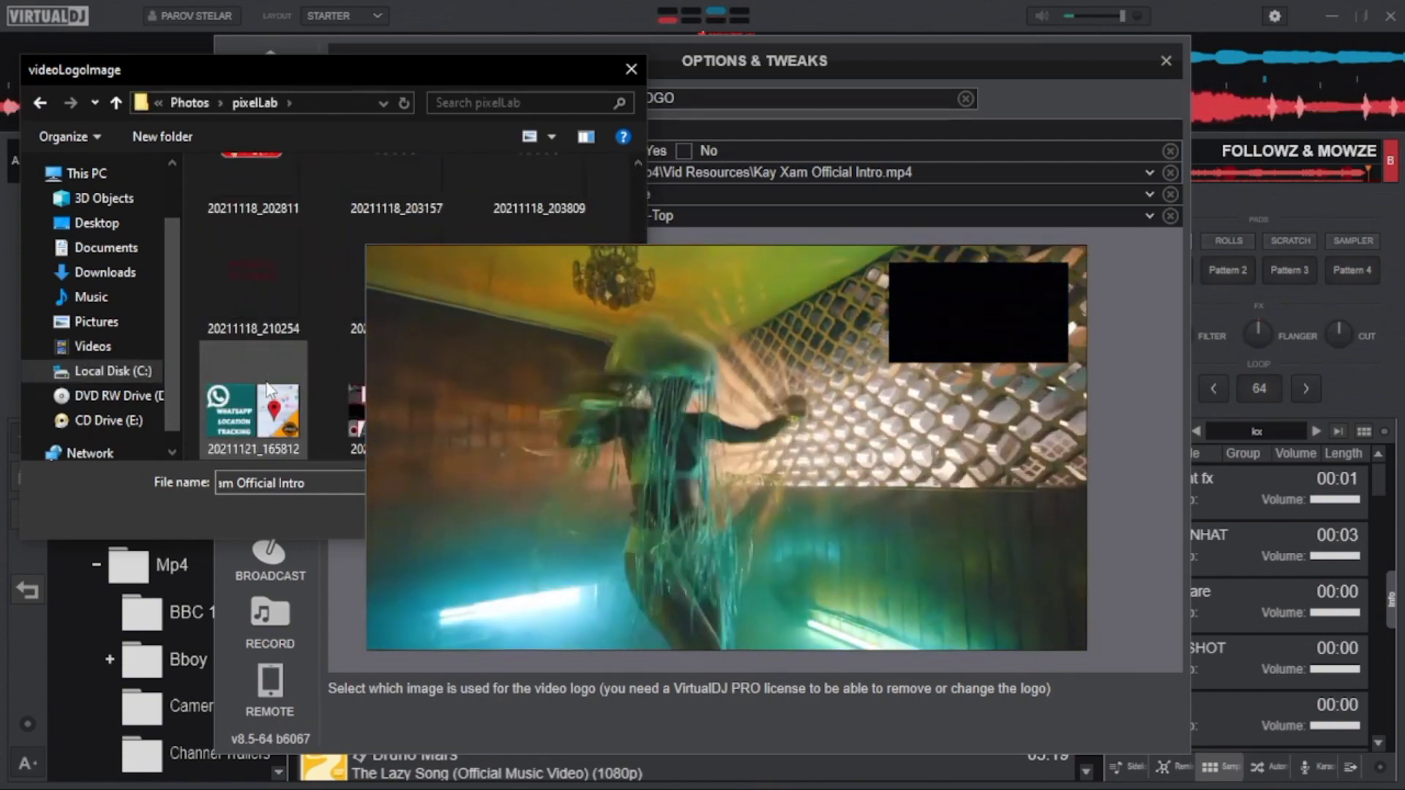
pyautogui.scroll(-5, 268, 388)
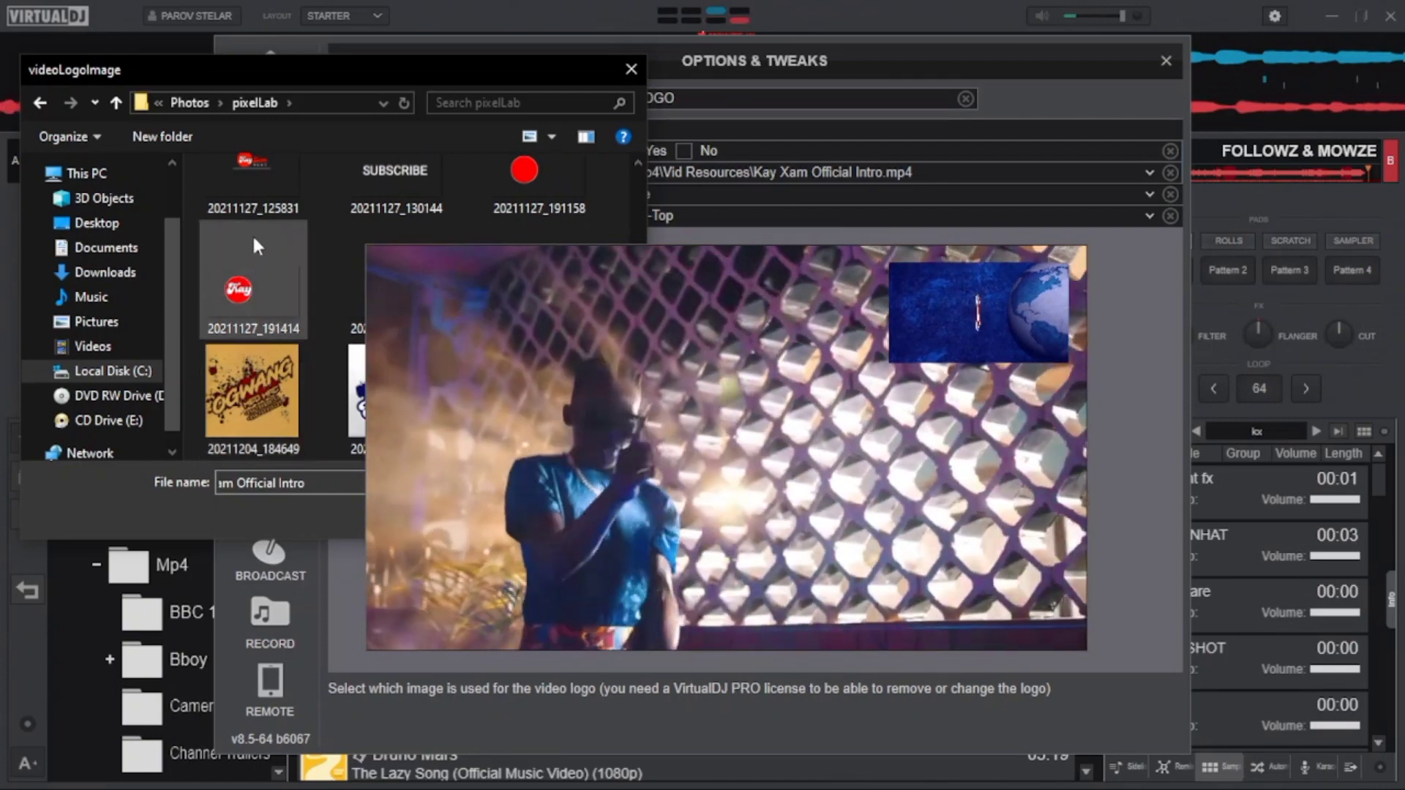
pyautogui.doubleClick(253, 154)
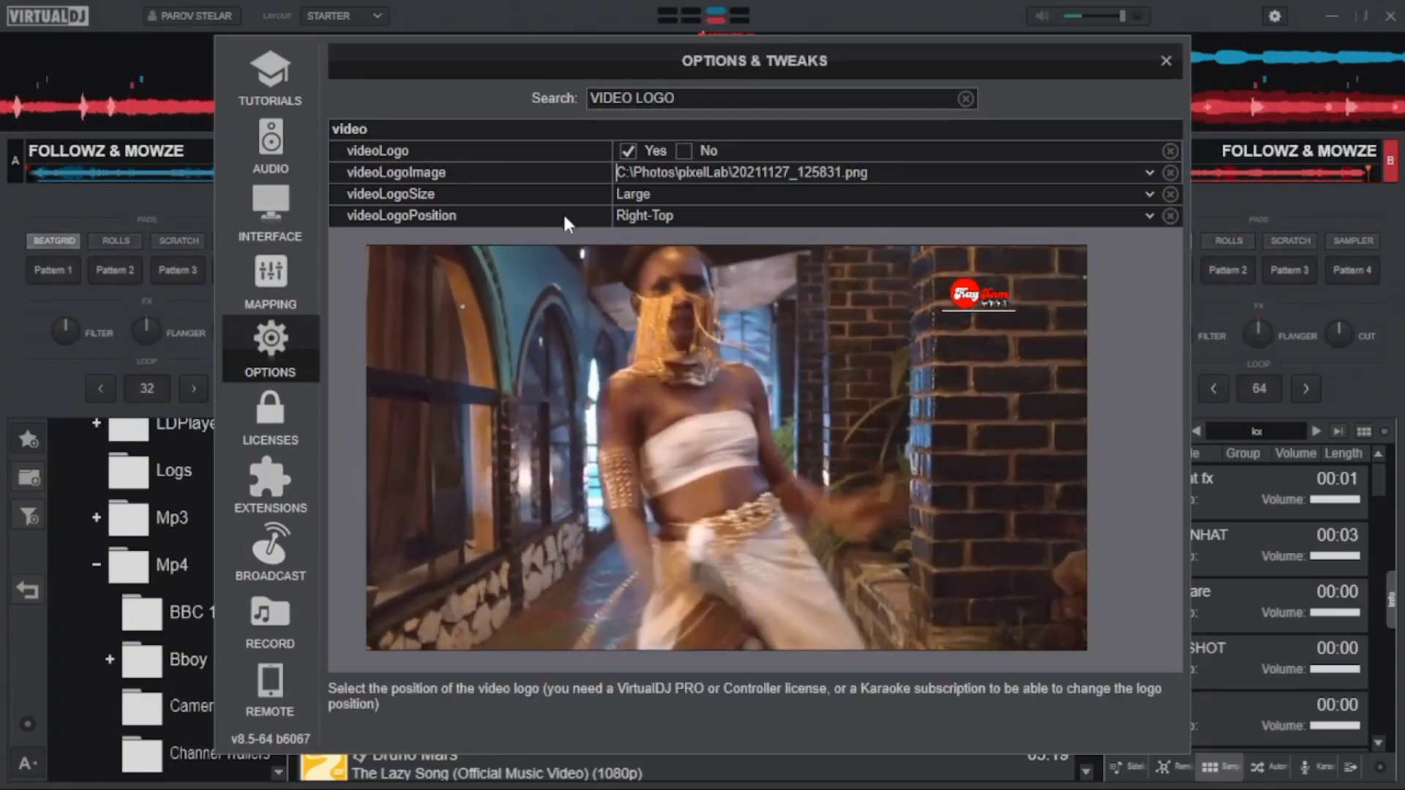
# Step: Switch videoLogoImage back to pixelLab\20211211_210933.png, the Kay Xam script logo
pyautogui.click(1146, 171)
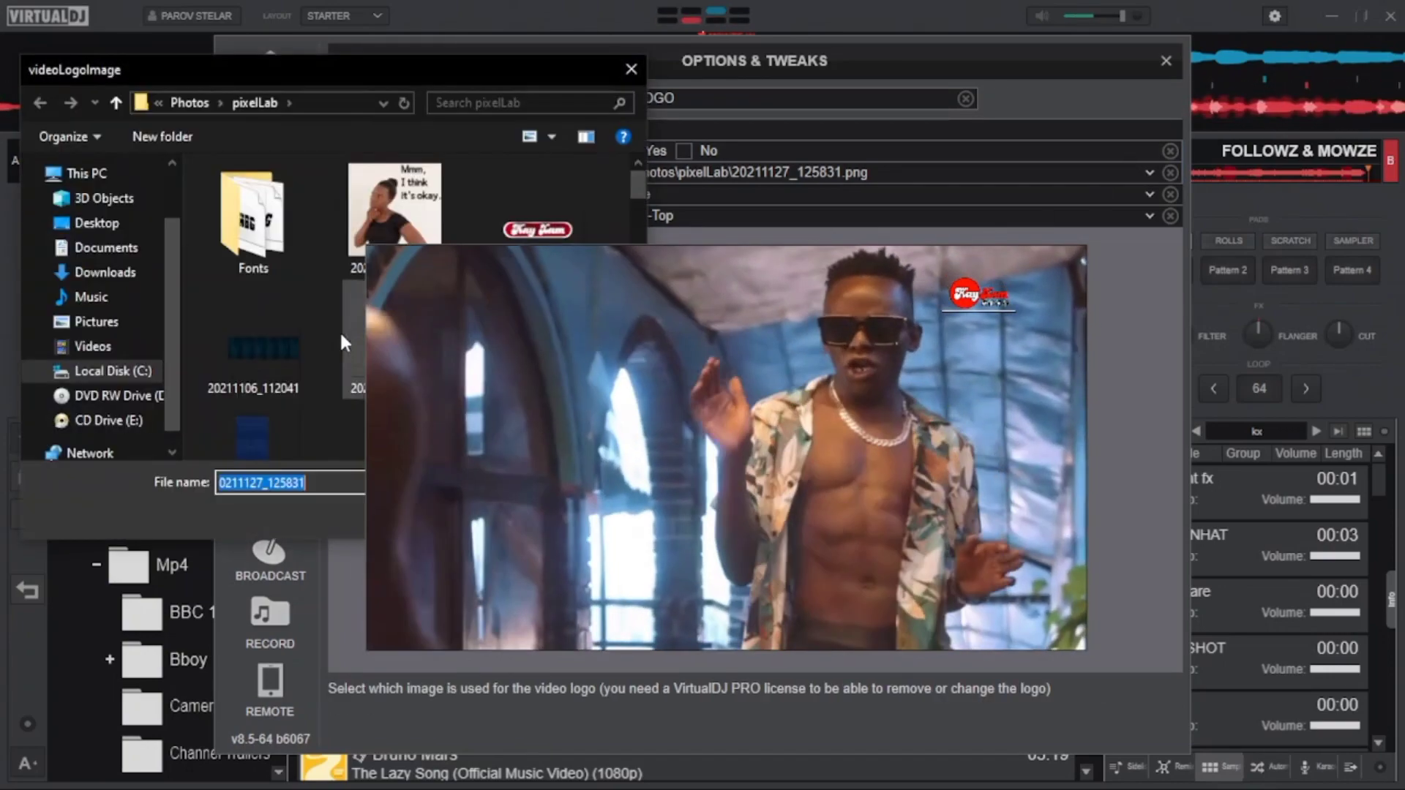
pyautogui.scroll(-3, 259, 354)
pyautogui.scroll(-5, 284, 330)
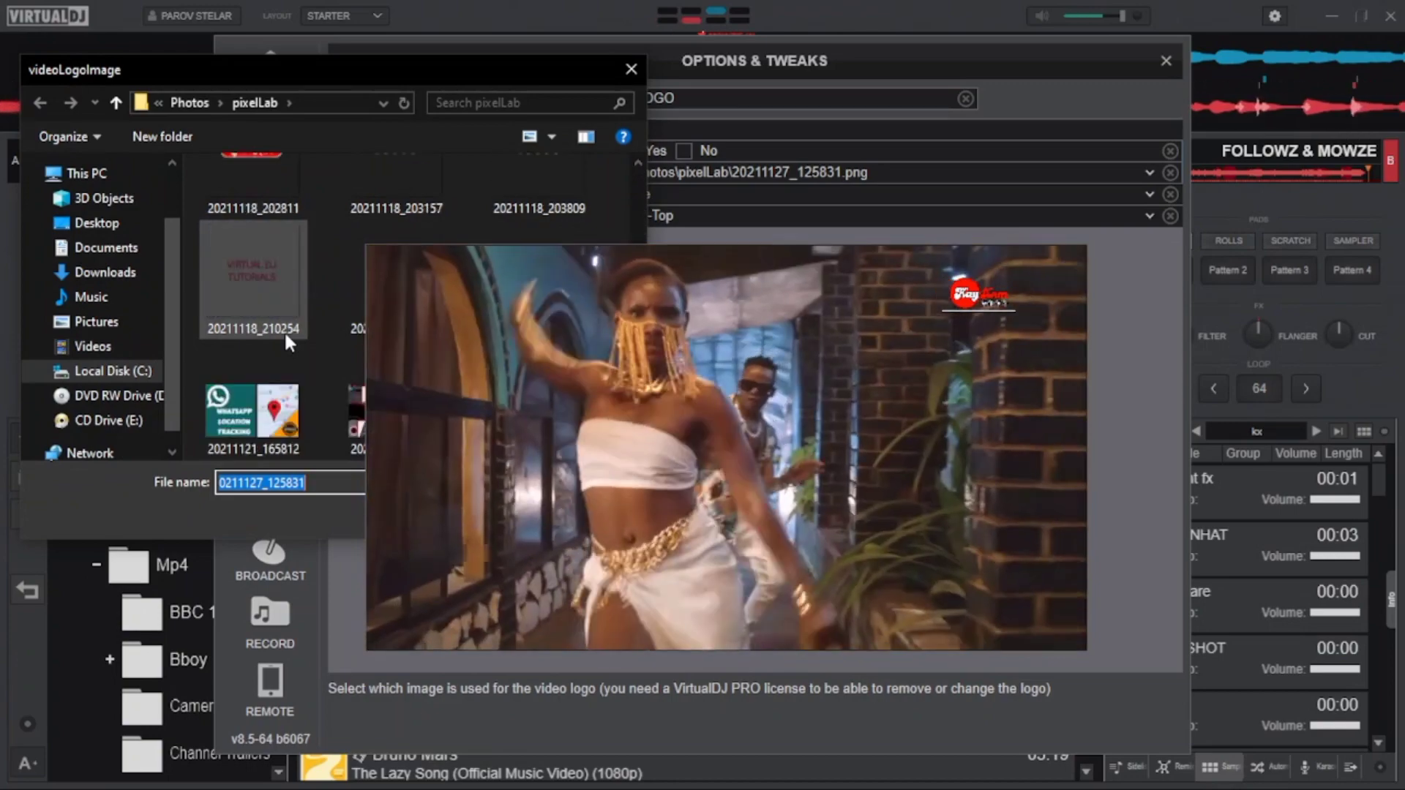
pyautogui.scroll(-3, 286, 338)
pyautogui.scroll(-2, 286, 338)
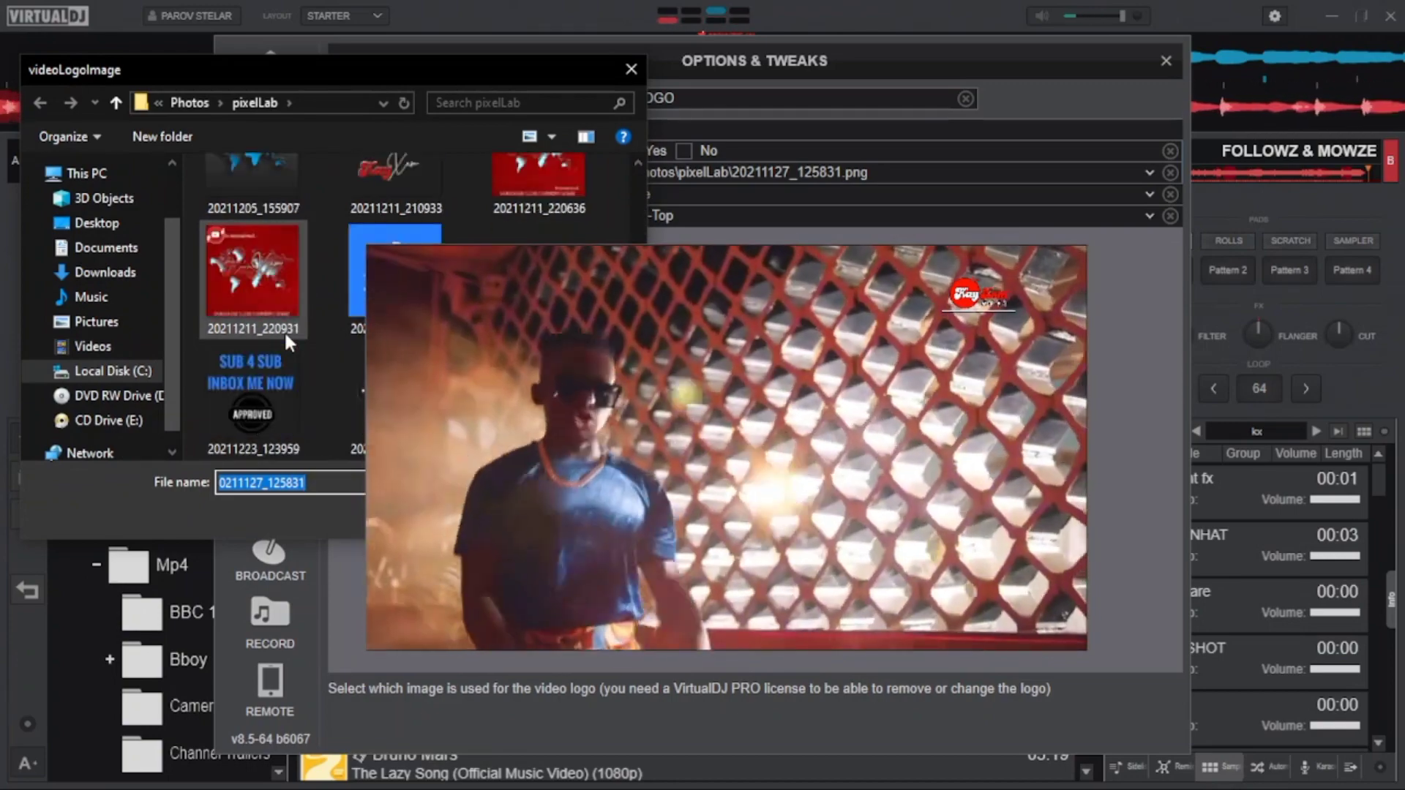
pyautogui.doubleClick(372, 206)
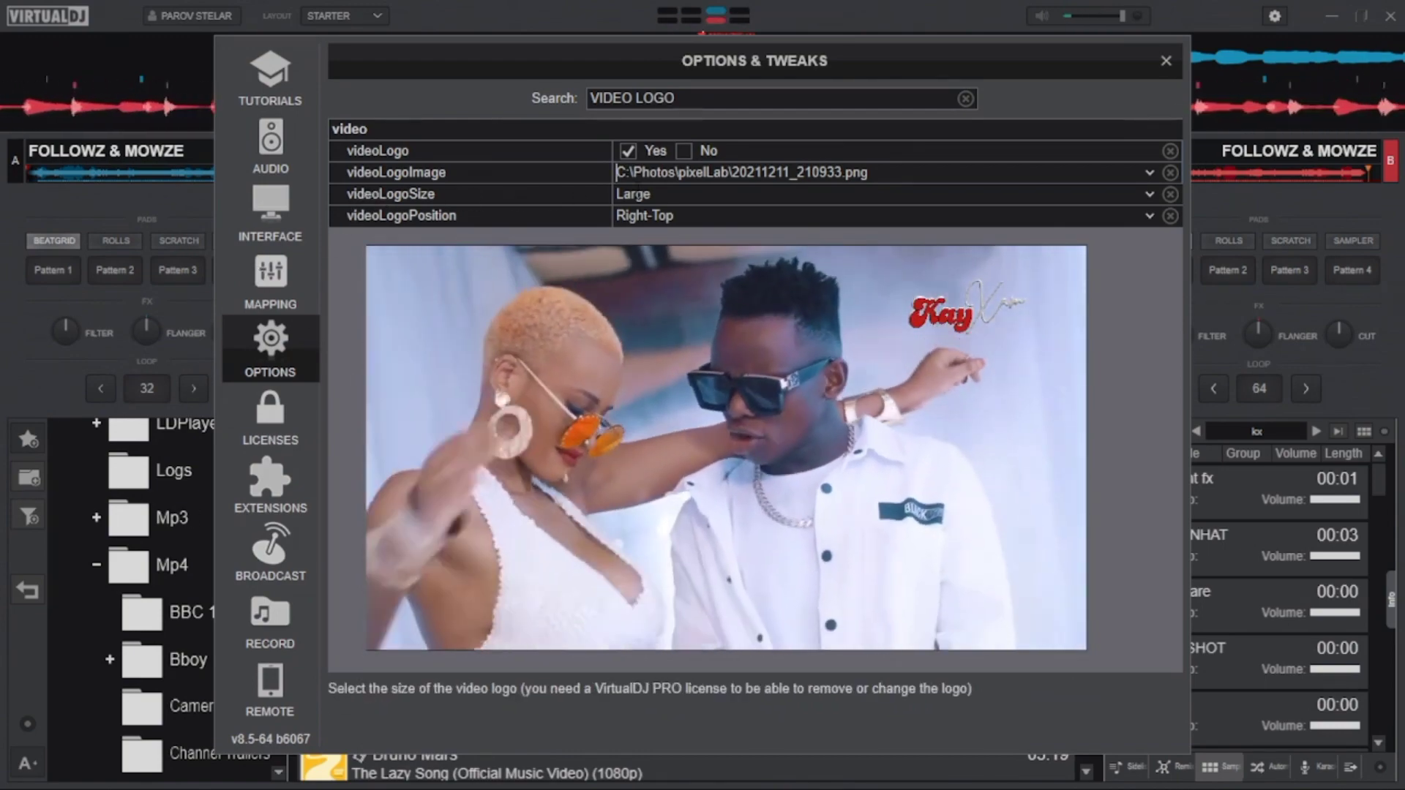
# Step: Change videoLogoSize from Large to SMALL and check the smaller logo in full screen
pyautogui.click(678, 192)
pyautogui.press('BackSpace')
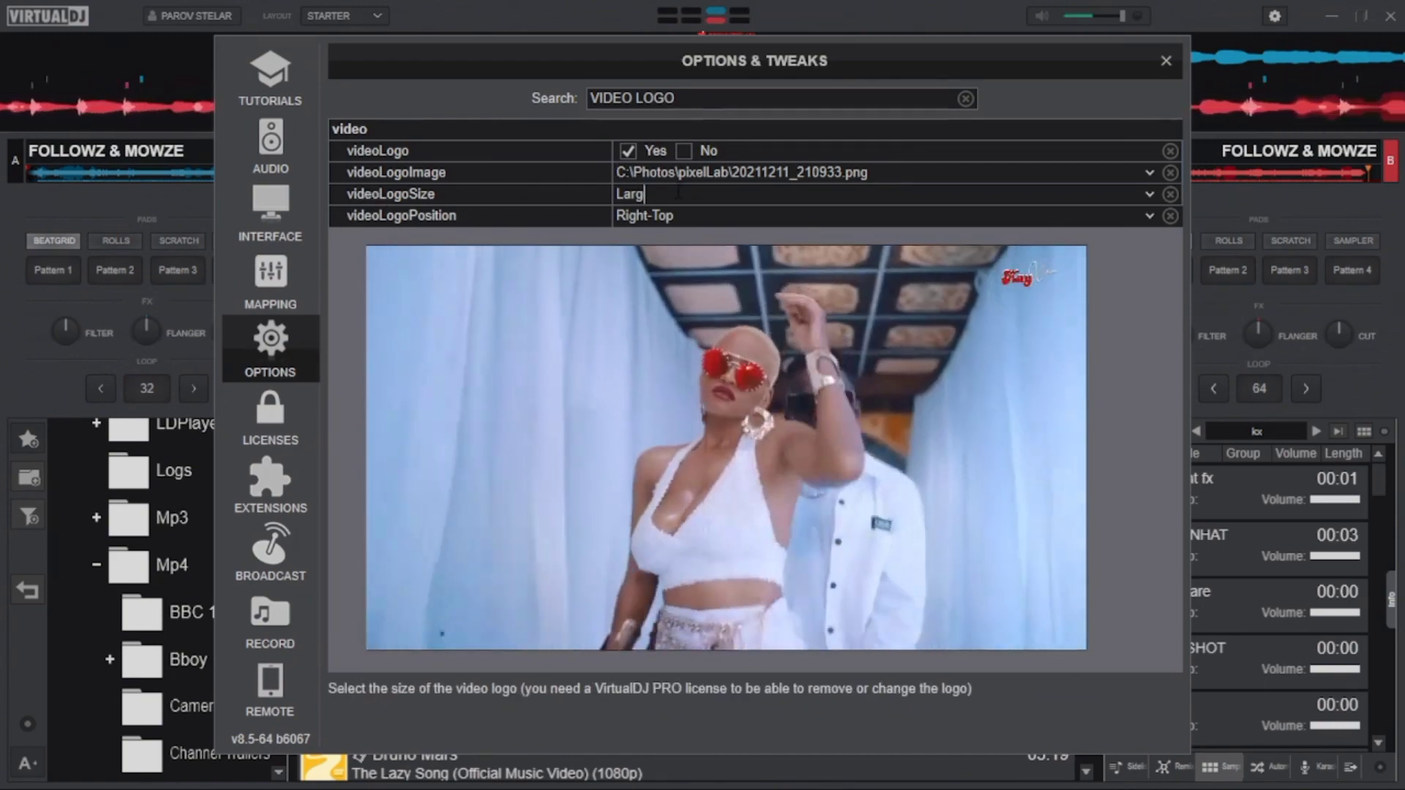
pyautogui.write('SMALL')
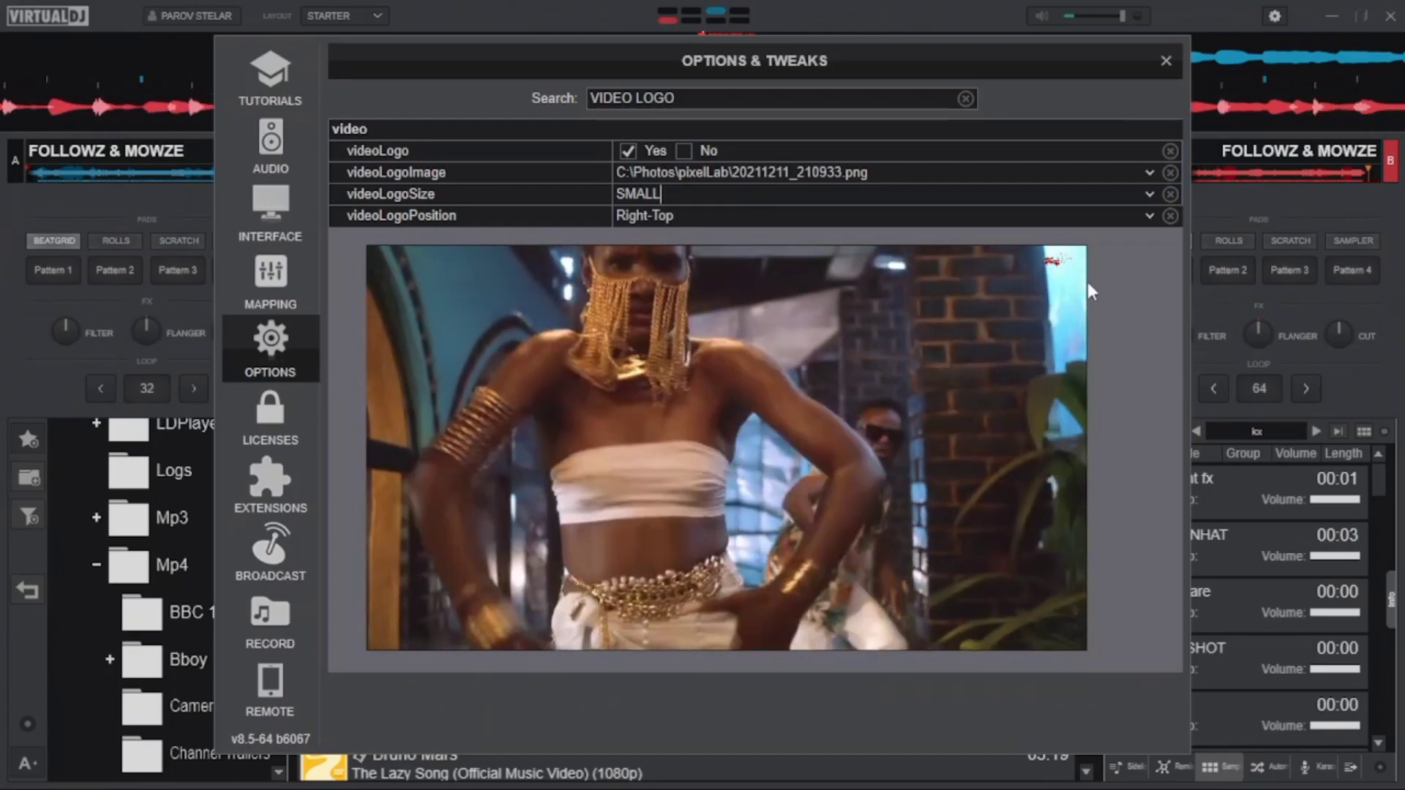
pyautogui.doubleClick(1028, 317)
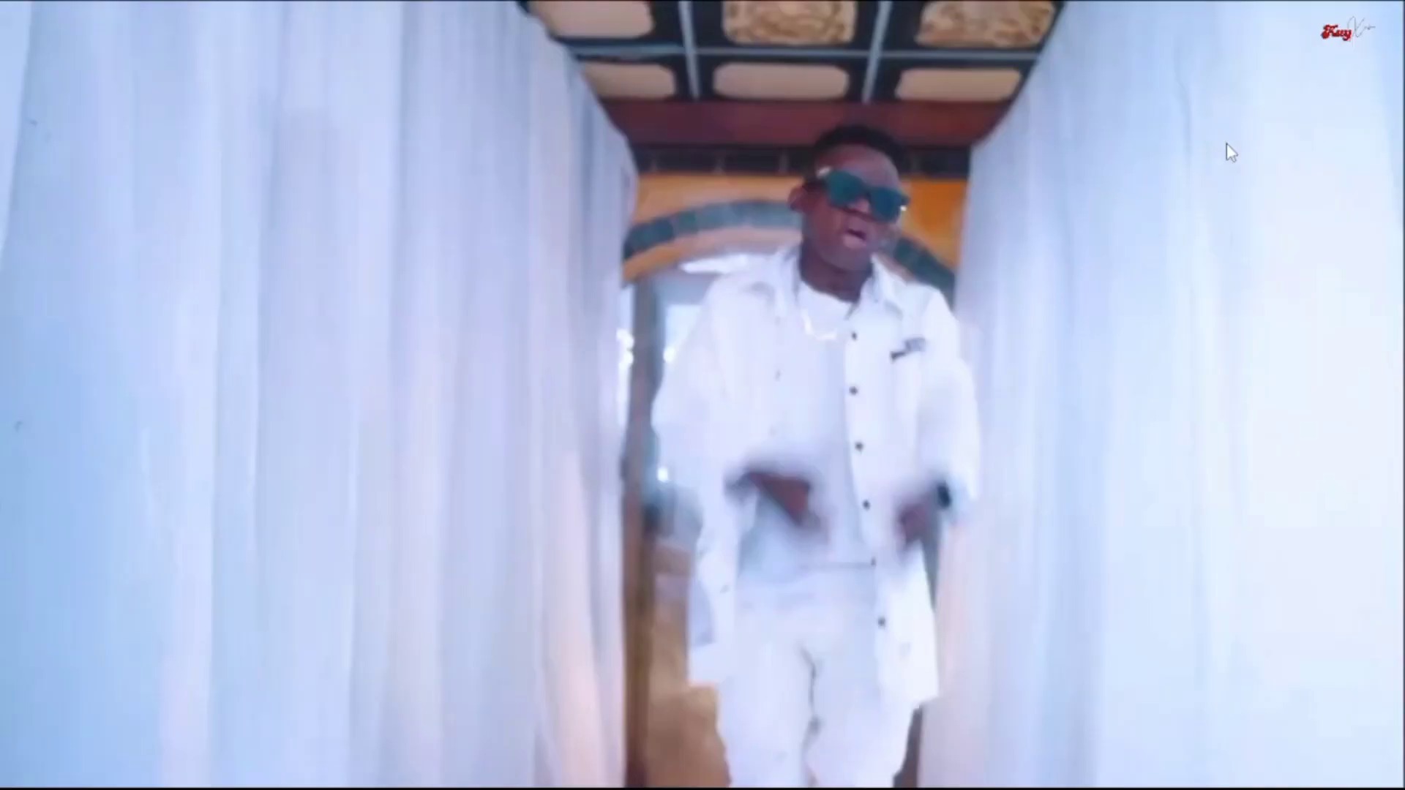
pyautogui.doubleClick(1219, 143)
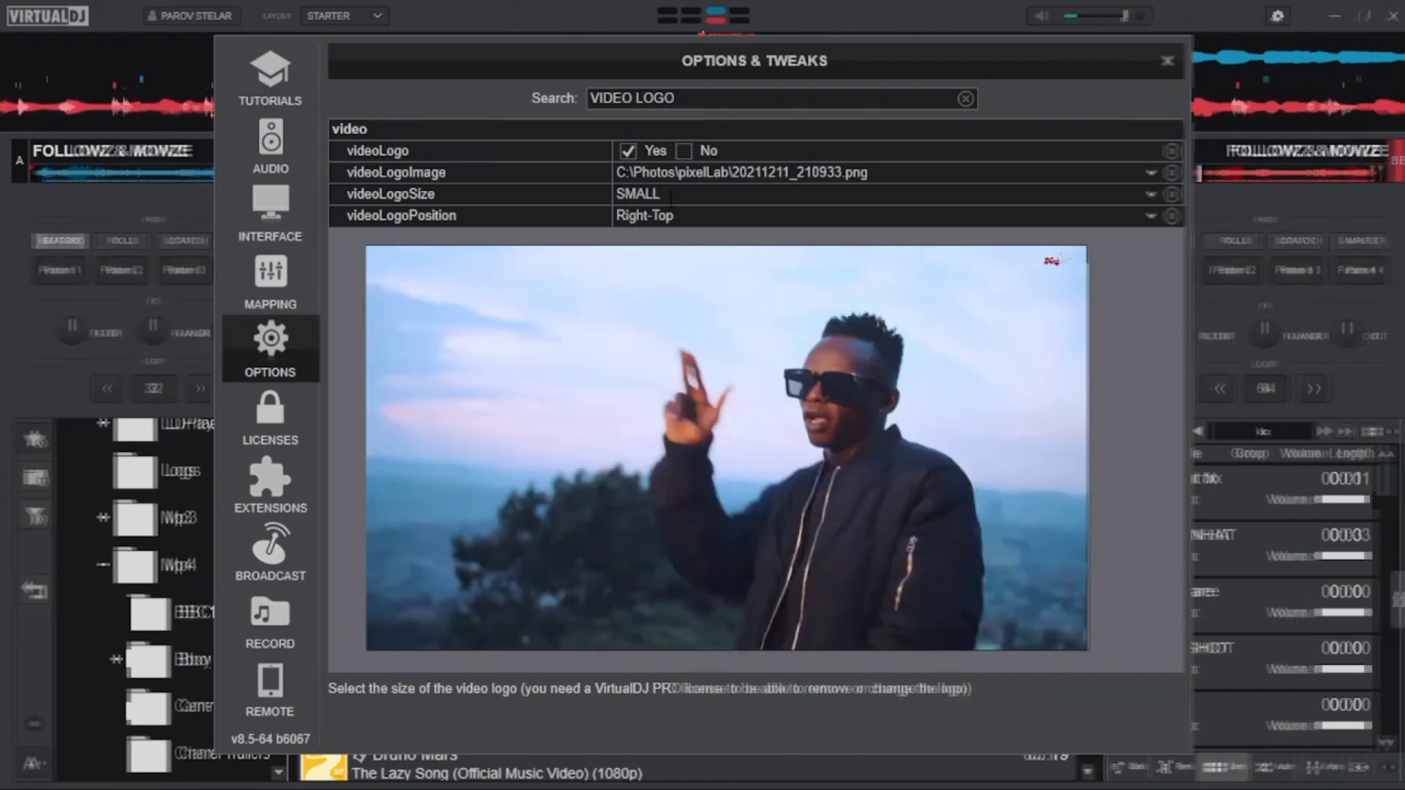
# Step: Erase the SMALL videoLogoSize value and type 'MEDIU' toward a bigger logo size
pyautogui.press('BackSpace')
pyautogui.press('BackSpace')
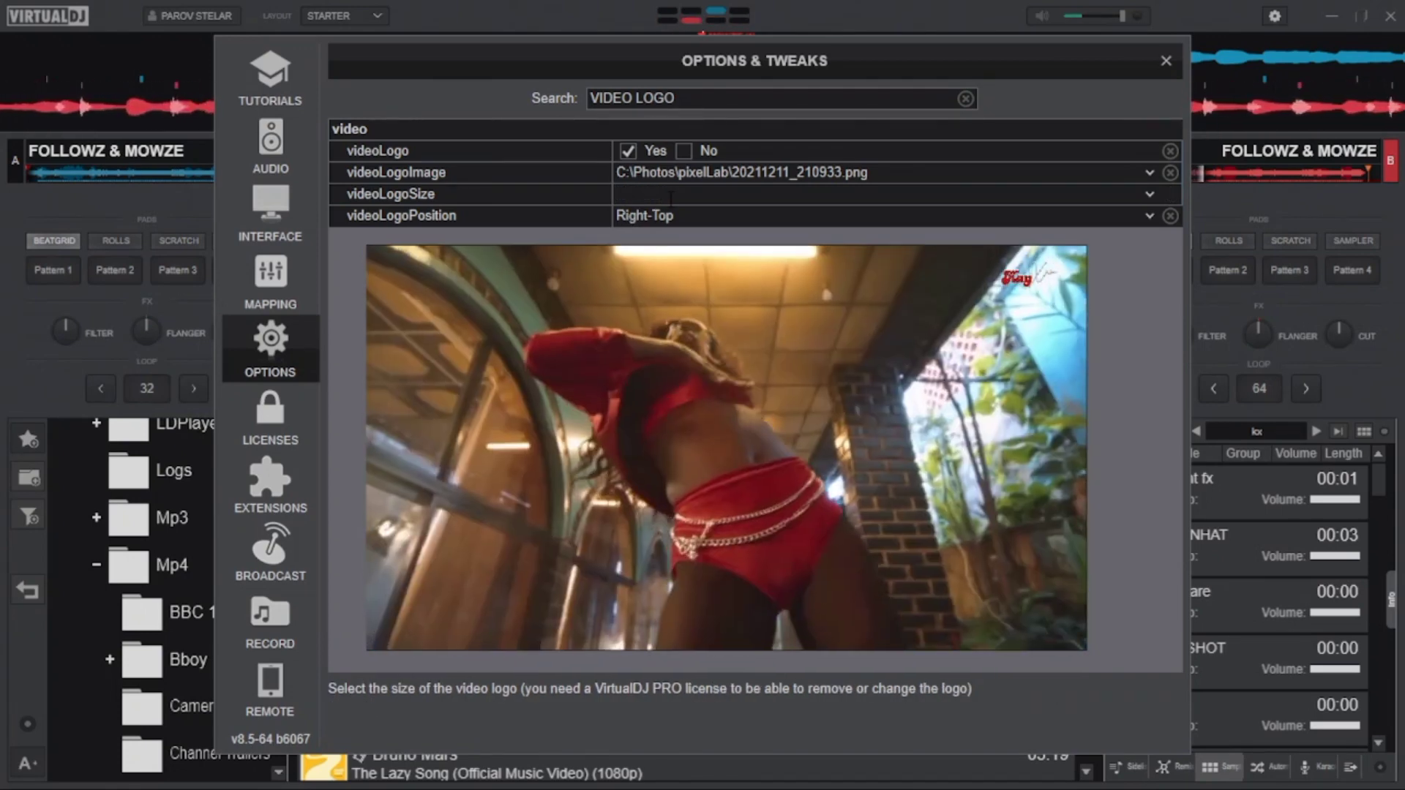
pyautogui.write('MEDIU')
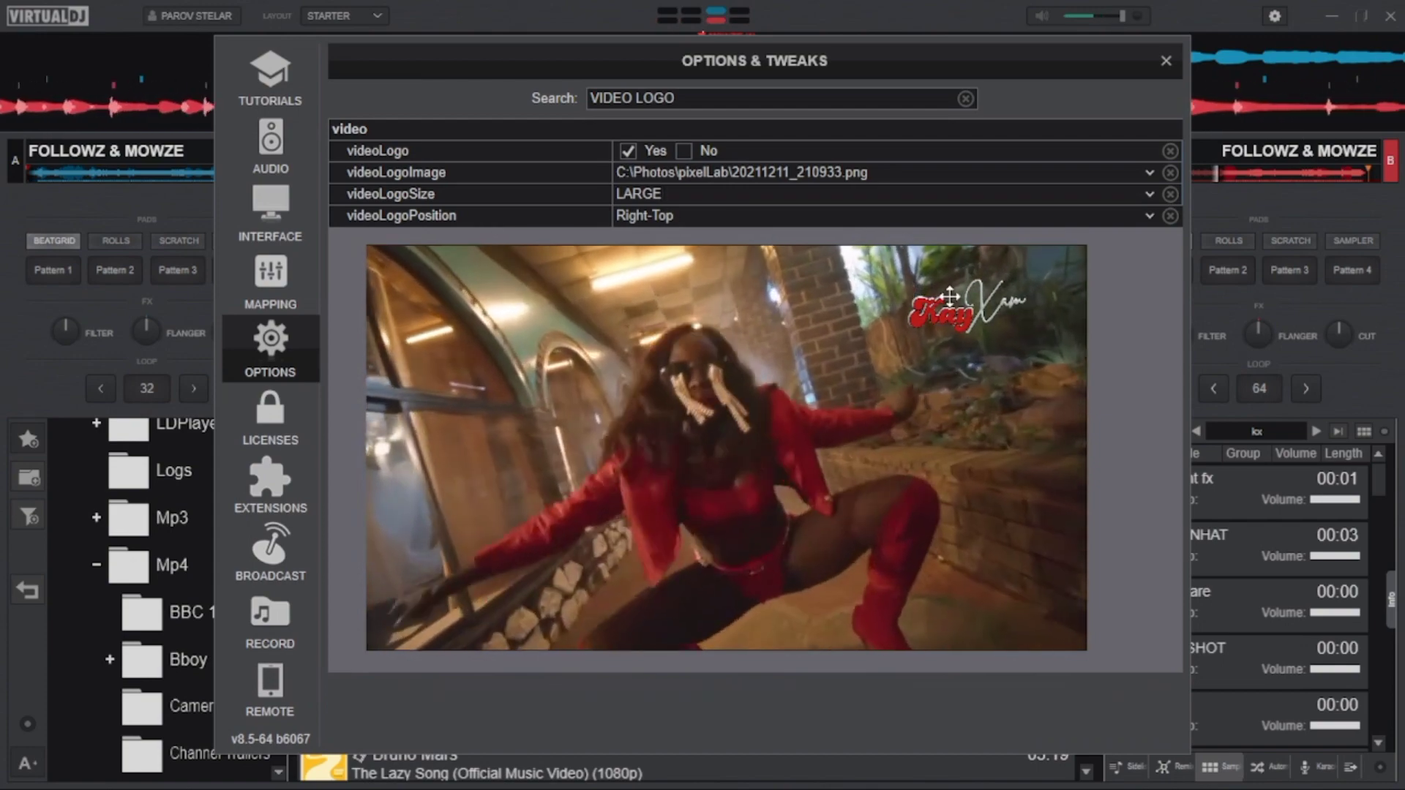
# Step: Set videoLogoPosition to Left-Bottom, moving the Kay Xam logo to the lower-left corner
pyautogui.click(1148, 215)
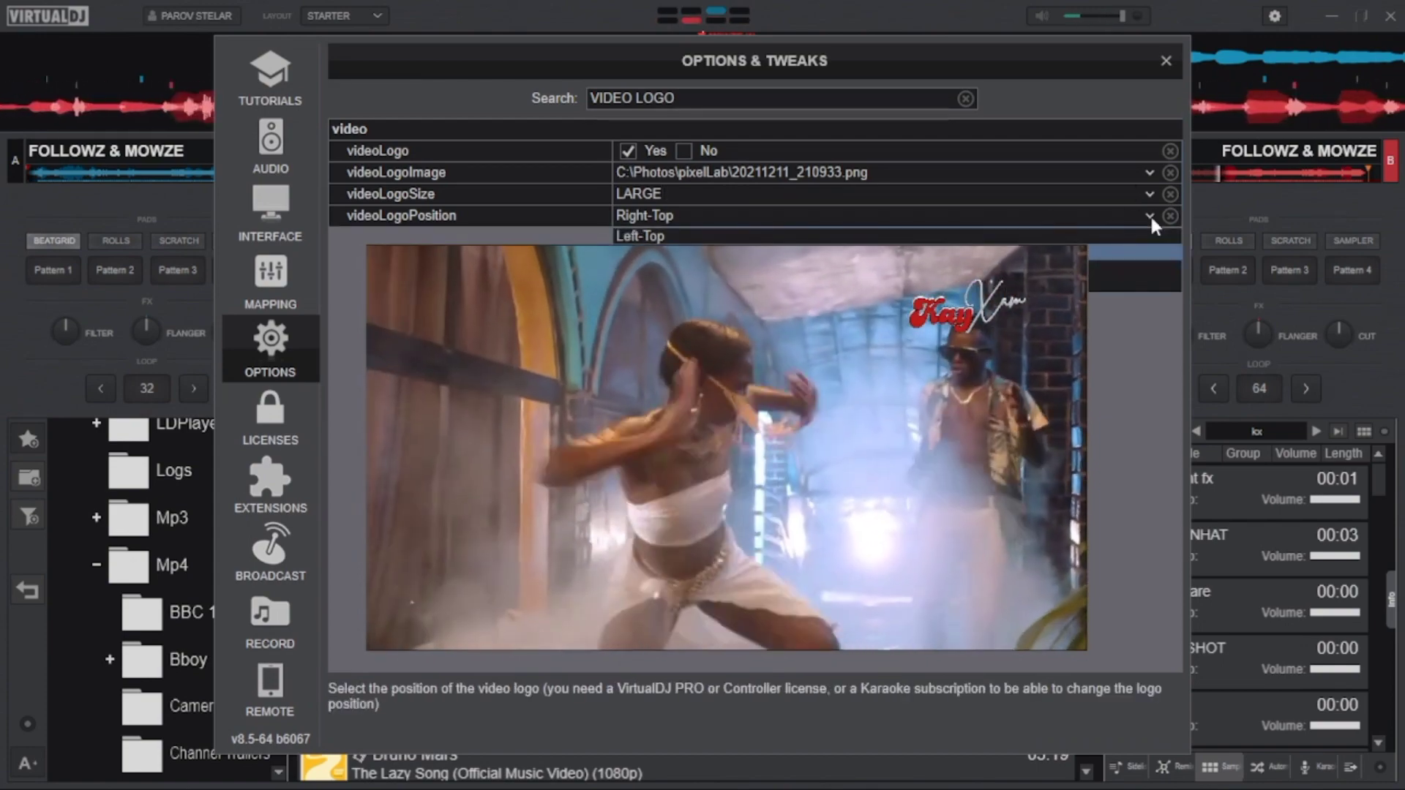
pyautogui.click(1138, 251)
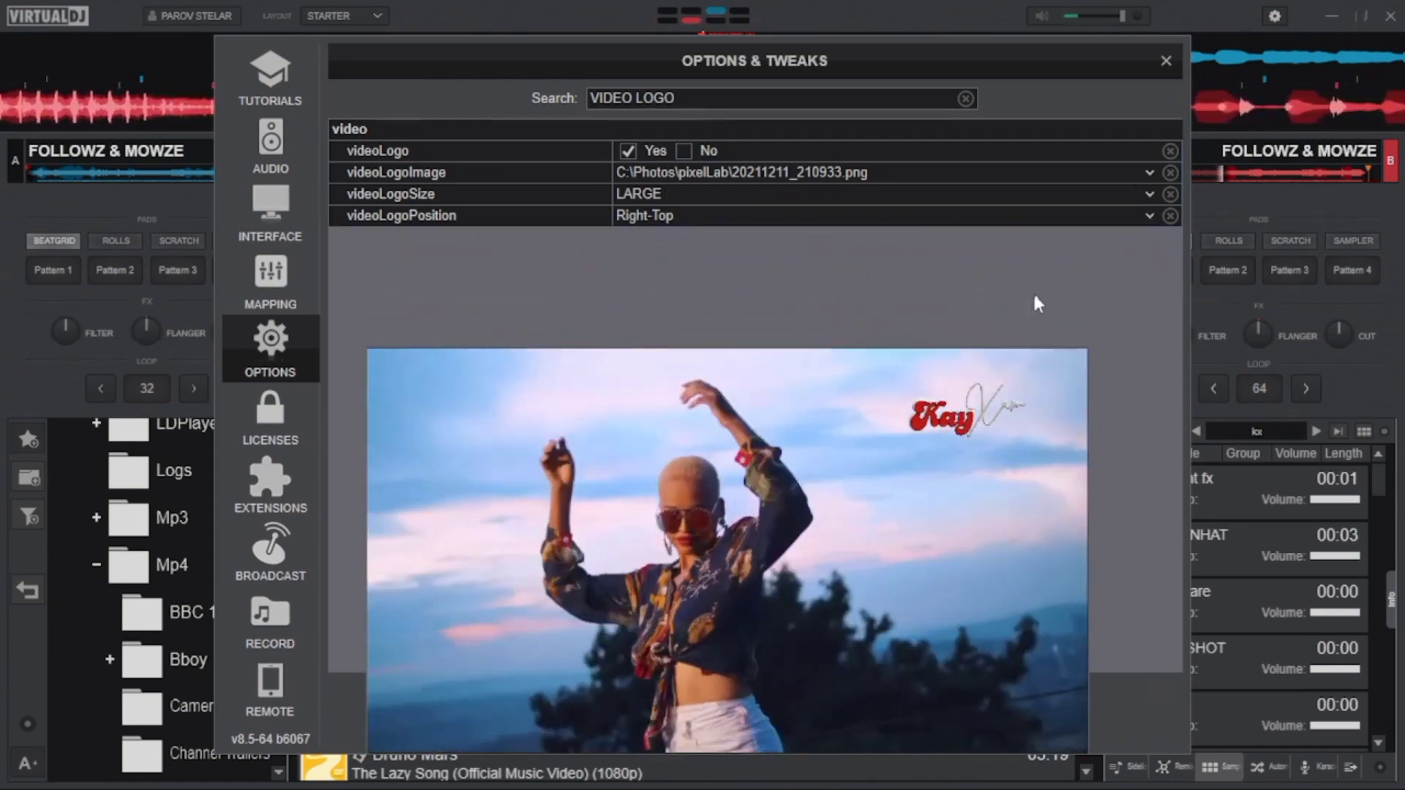
pyautogui.click(1140, 216)
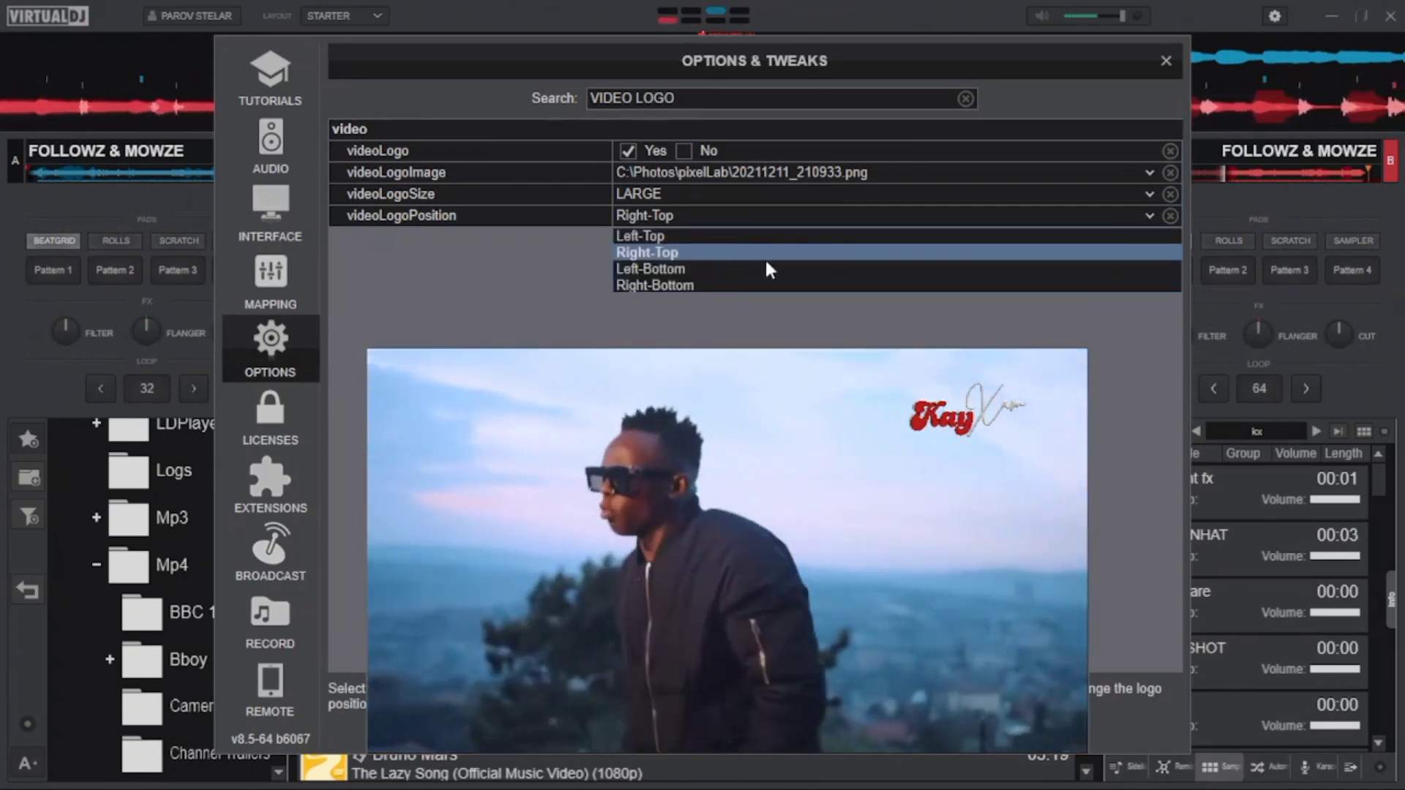
pyautogui.click(742, 269)
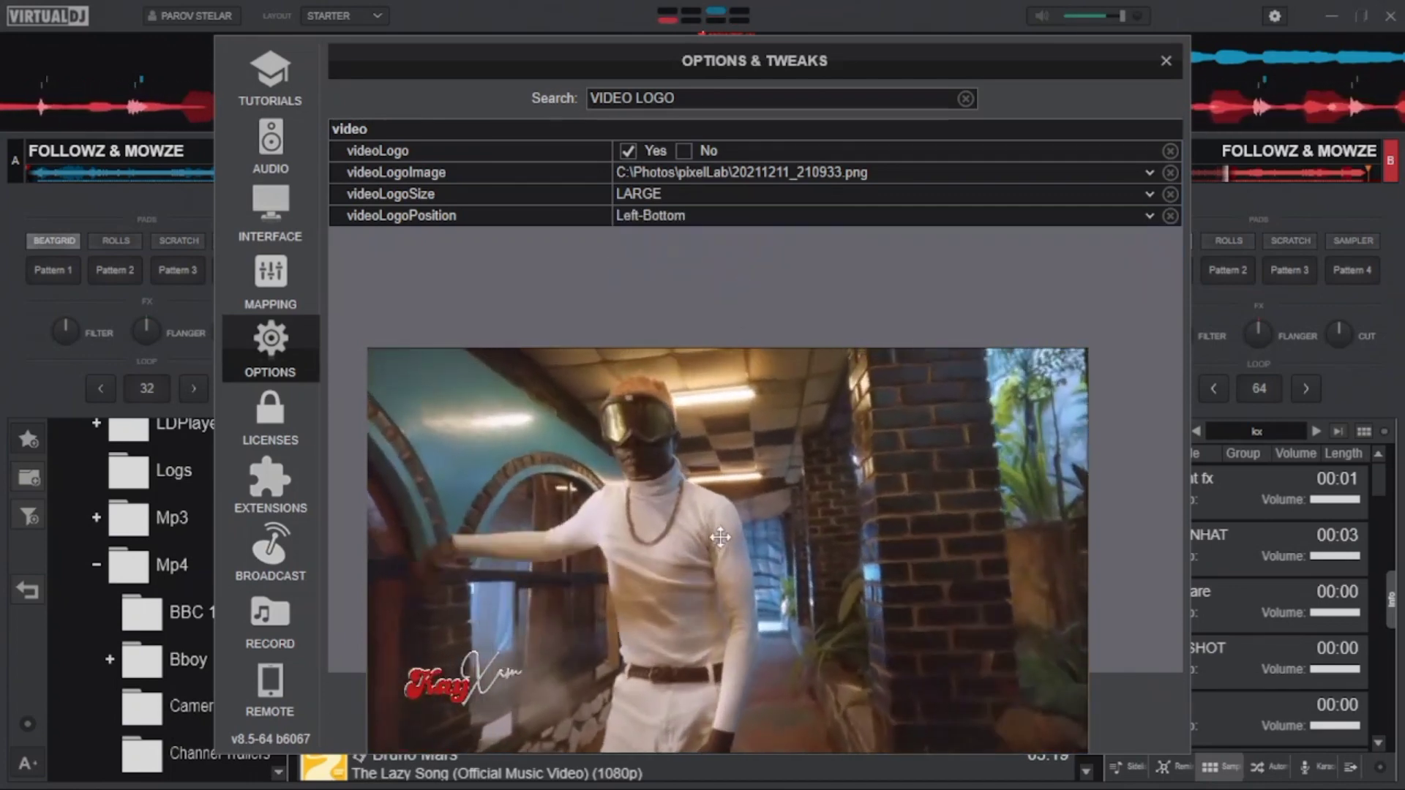